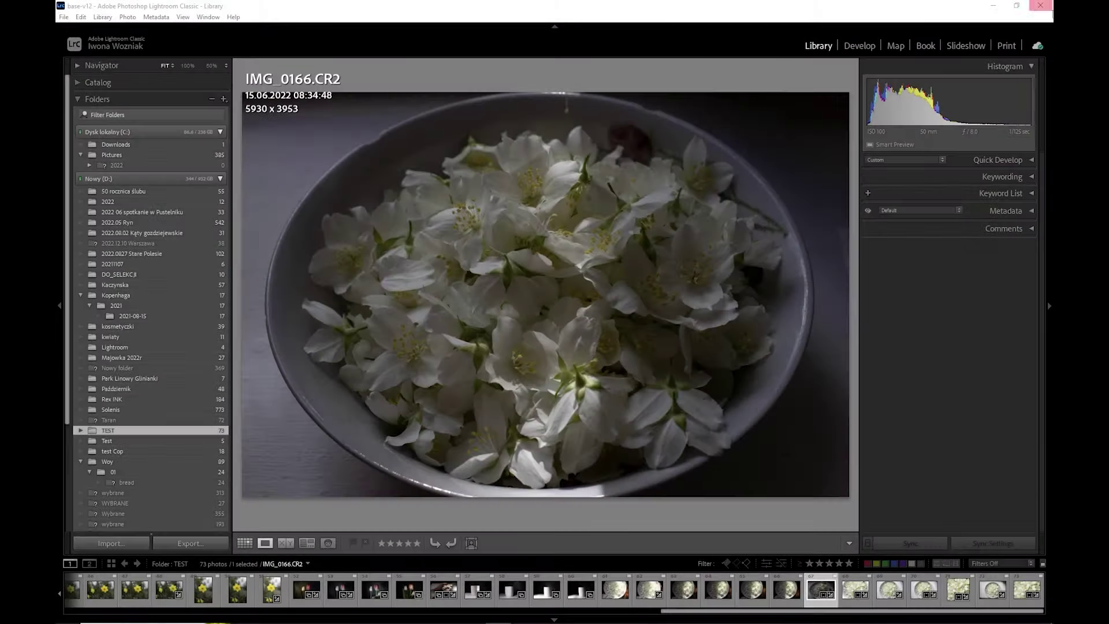
- Open the white flower photo in Develop with the Tone Curve panel expanded
click(860, 46)
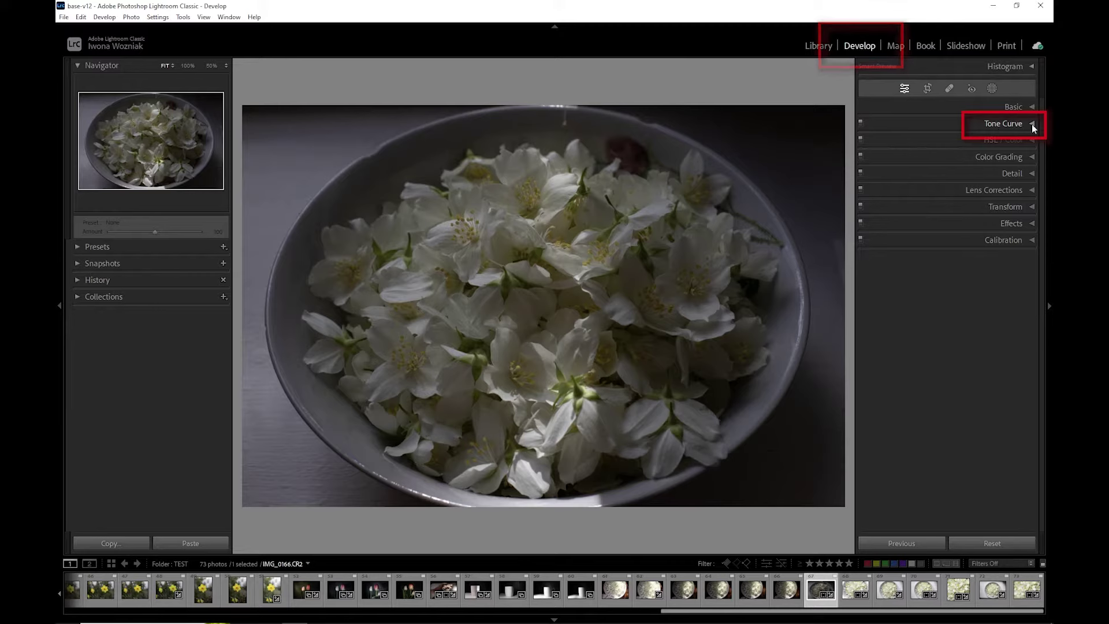
click(1030, 124)
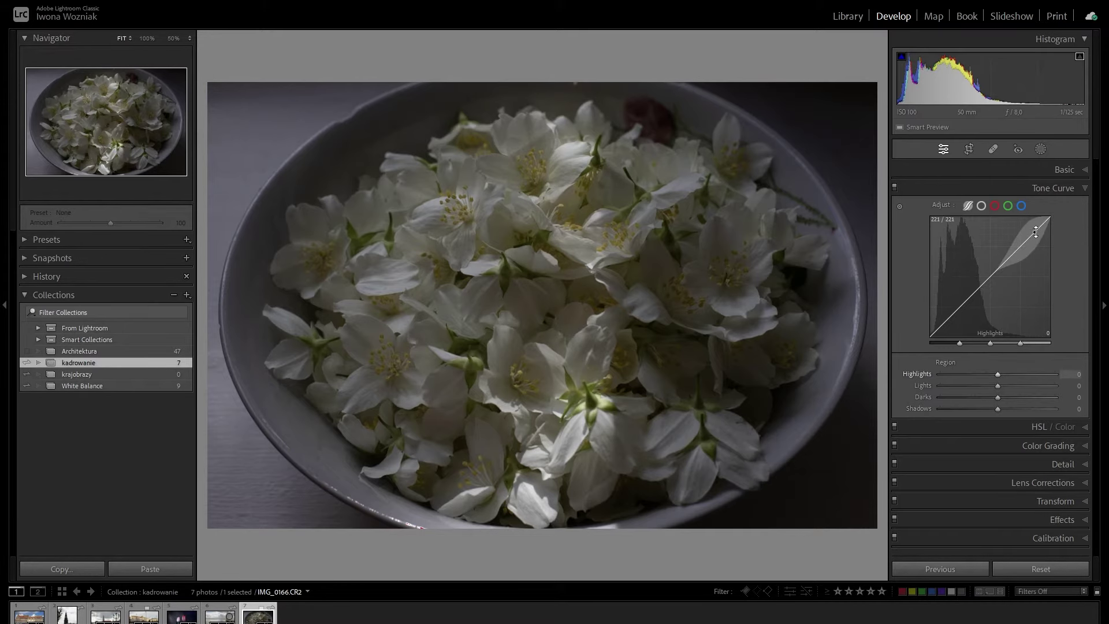
- Drag the flower's curve regions to Highlights +17, Lights −14, Darks −10 and Shadows −20
mouse_move(1034, 232)
mouse_down()
mouse_move(1035, 242)
mouse_move(1034, 228)
mouse_up()
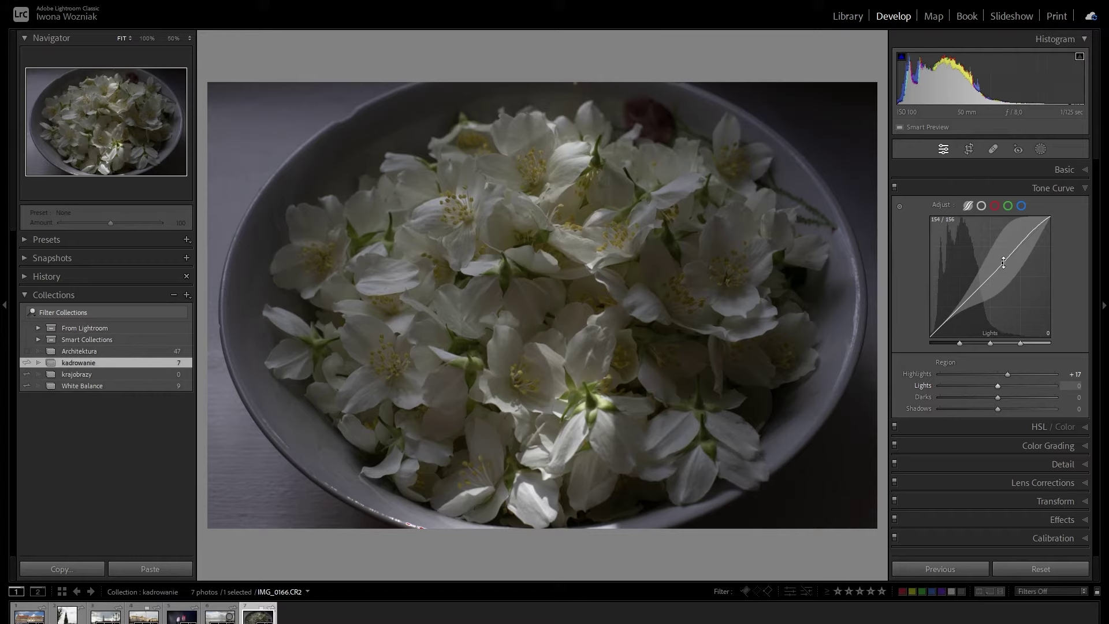
mouse_move(1003, 263)
mouse_down()
mouse_move(1003, 285)
mouse_move(1003, 266)
mouse_up()
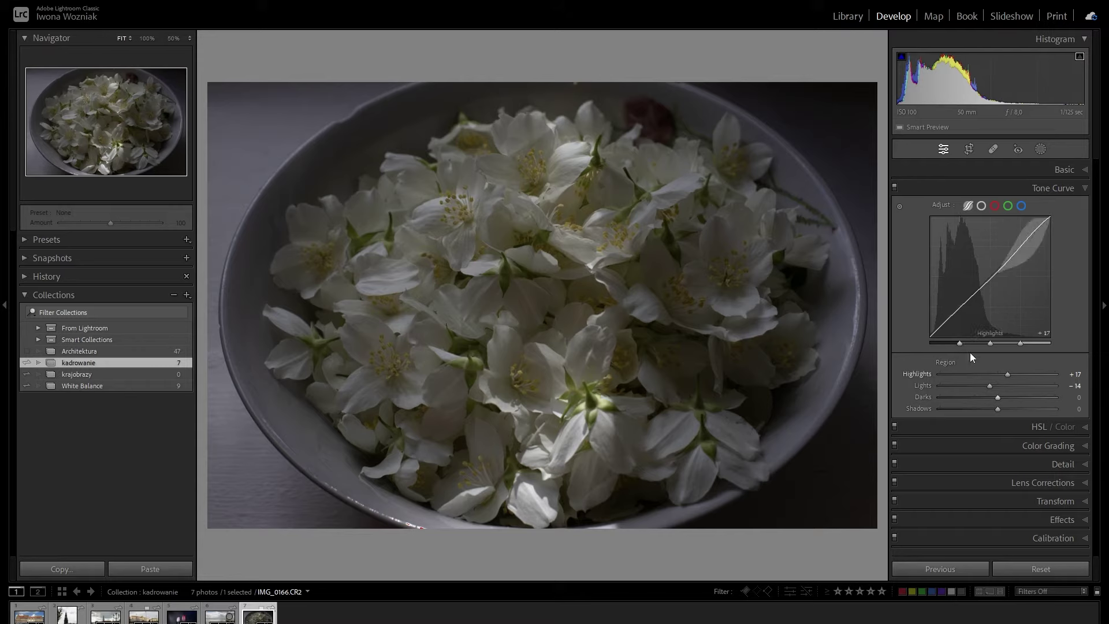
drag(968, 300, 971, 287)
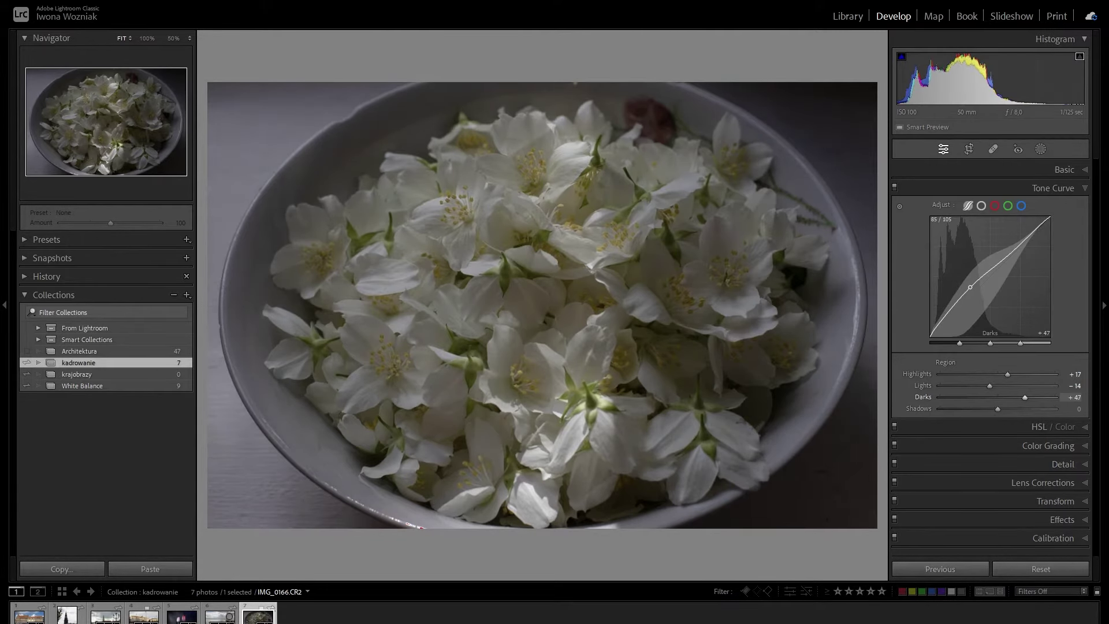
mouse_move(970, 287)
mouse_down()
mouse_move(970, 319)
mouse_move(967, 305)
mouse_up()
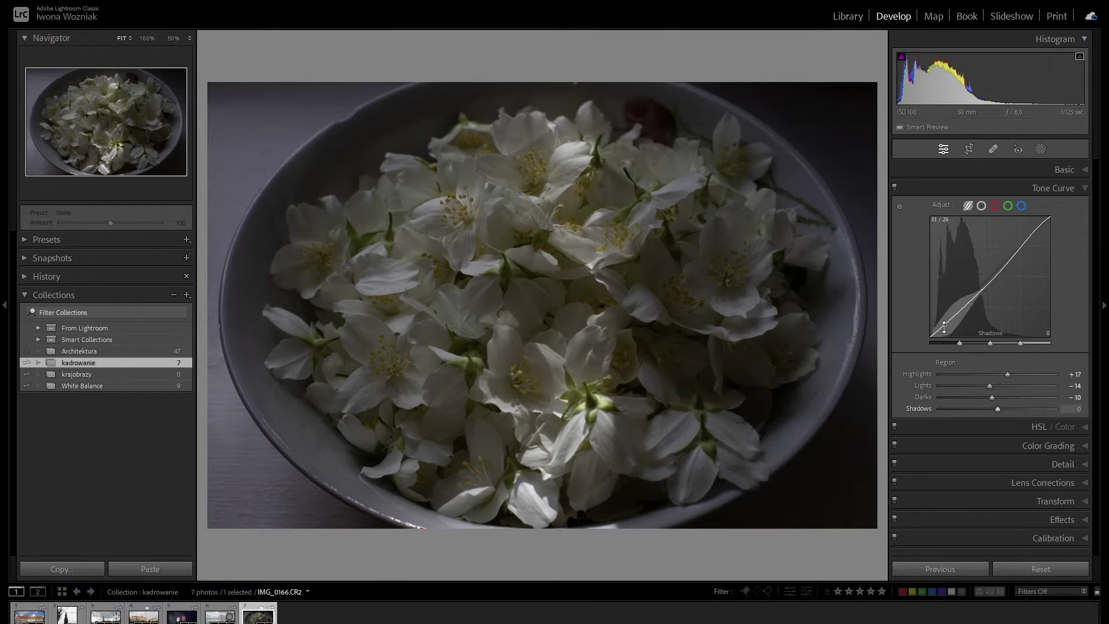
mouse_move(943, 325)
mouse_down()
mouse_move(943, 303)
mouse_move(943, 319)
mouse_up()
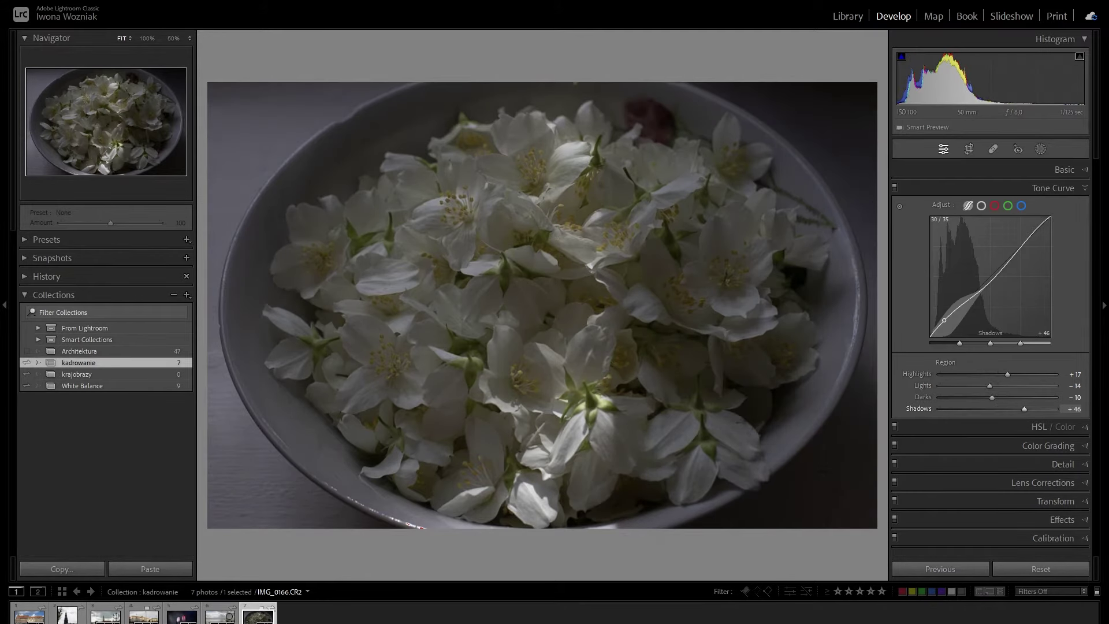
drag(944, 320, 944, 328)
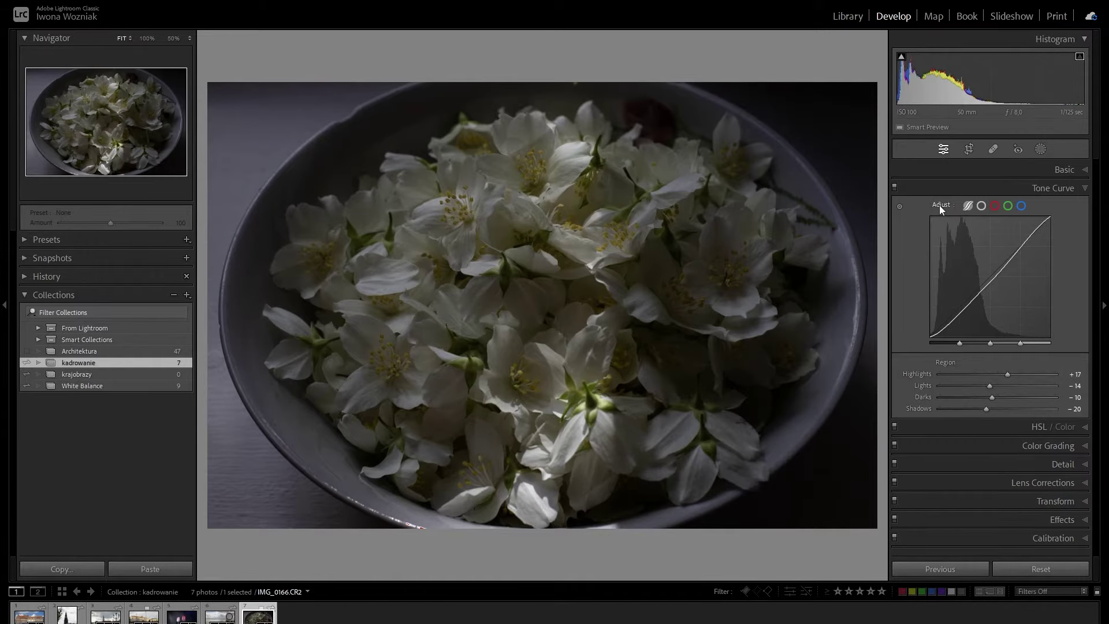
- Reset the flower's region curve, then set Highlights to +49 and Shadows to −64
double_click(939, 206)
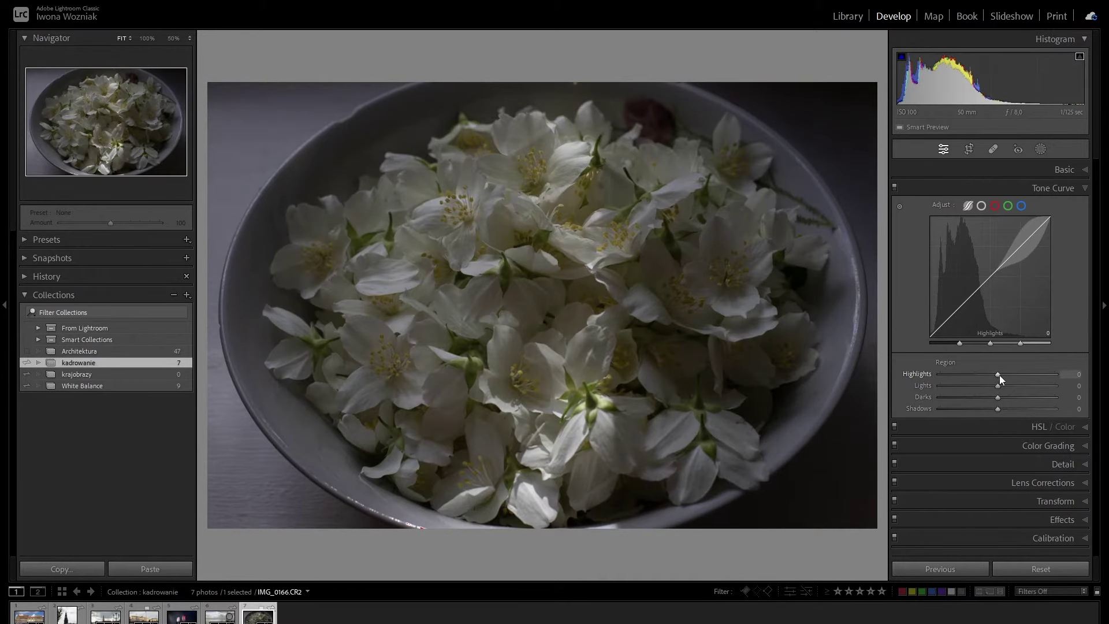
mouse_move(998, 375)
mouse_down()
mouse_move(1031, 376)
mouse_move(959, 376)
mouse_move(1026, 380)
mouse_up()
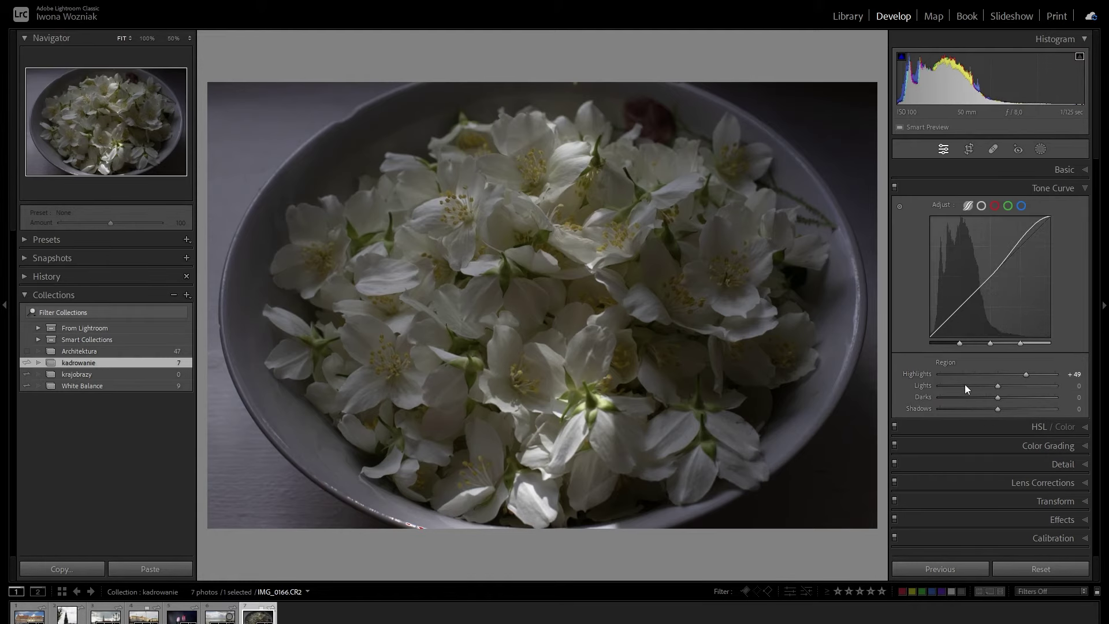
drag(997, 408, 961, 408)
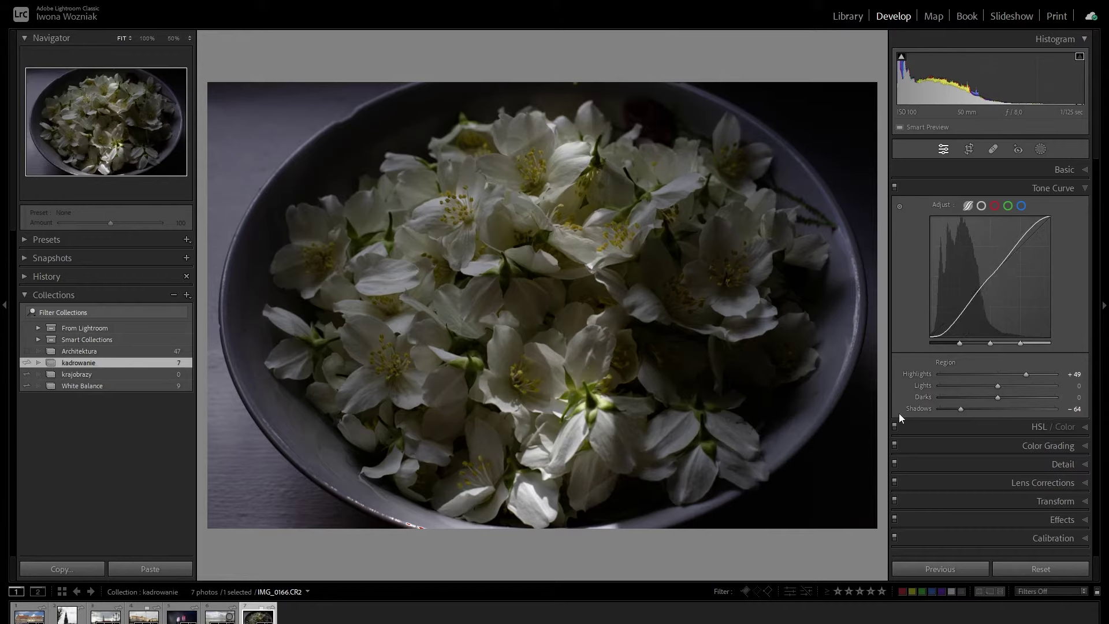
- On the tulip's point curve, add a midtone point and lift it to brighten
click(981, 206)
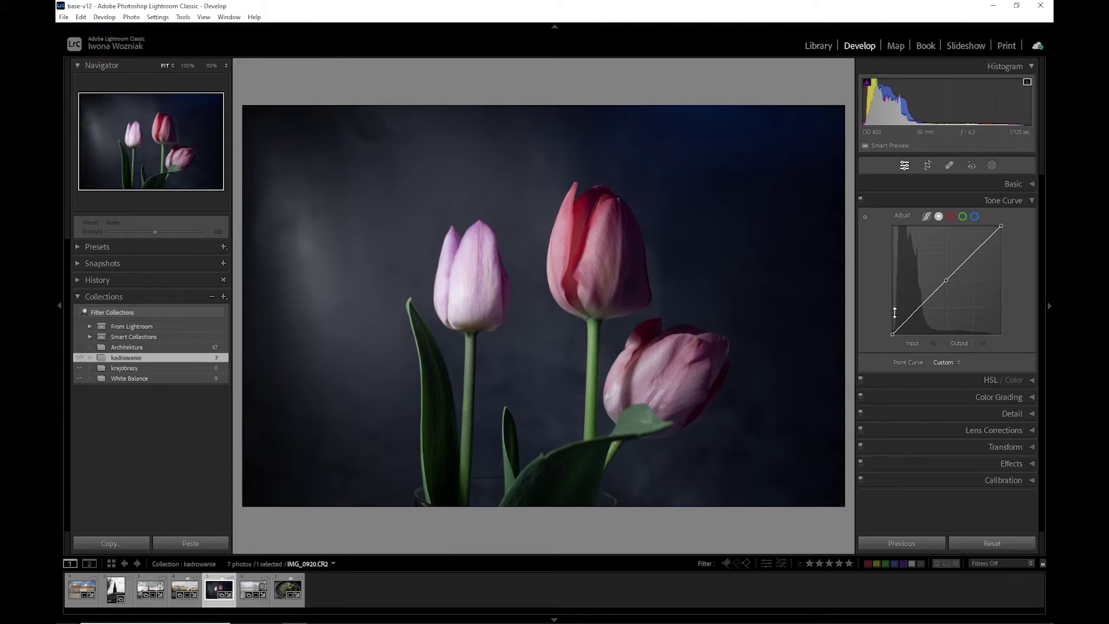
click(946, 280)
click(946, 280)
drag(946, 280, 940, 267)
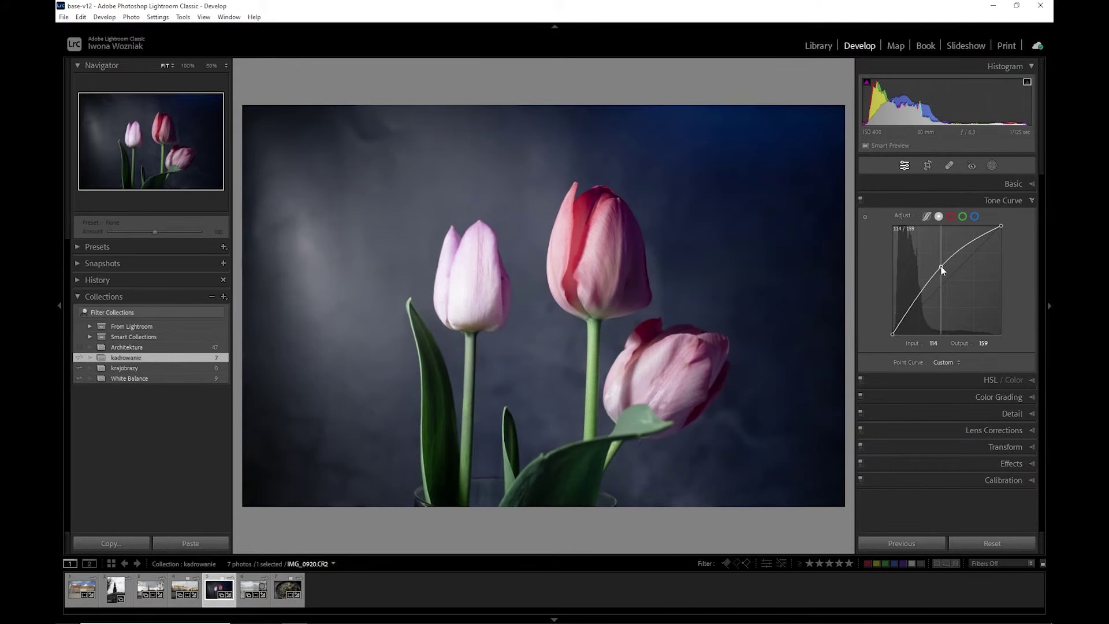
drag(940, 266, 937, 264)
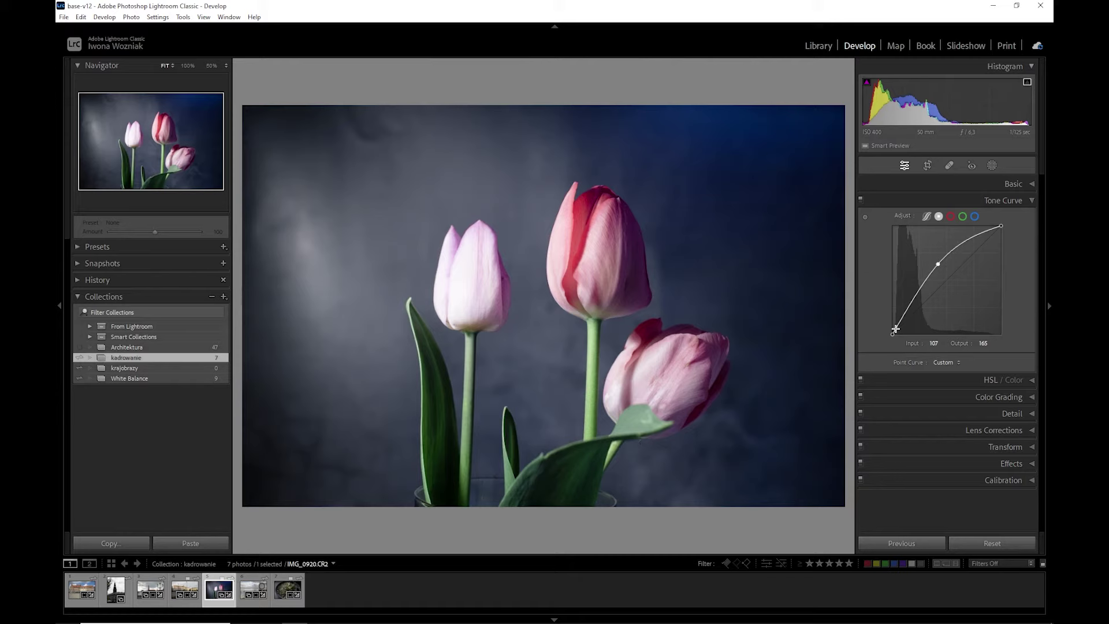
- Ease the midtone point back to 126/133, then reset the point curve to Linear
mouse_move(937, 265)
click(939, 265)
mouse_move(938, 265)
mouse_down()
mouse_move(976, 266)
mouse_move(928, 271)
mouse_move(963, 270)
mouse_move(950, 247)
mouse_move(949, 293)
mouse_move(947, 278)
mouse_up()
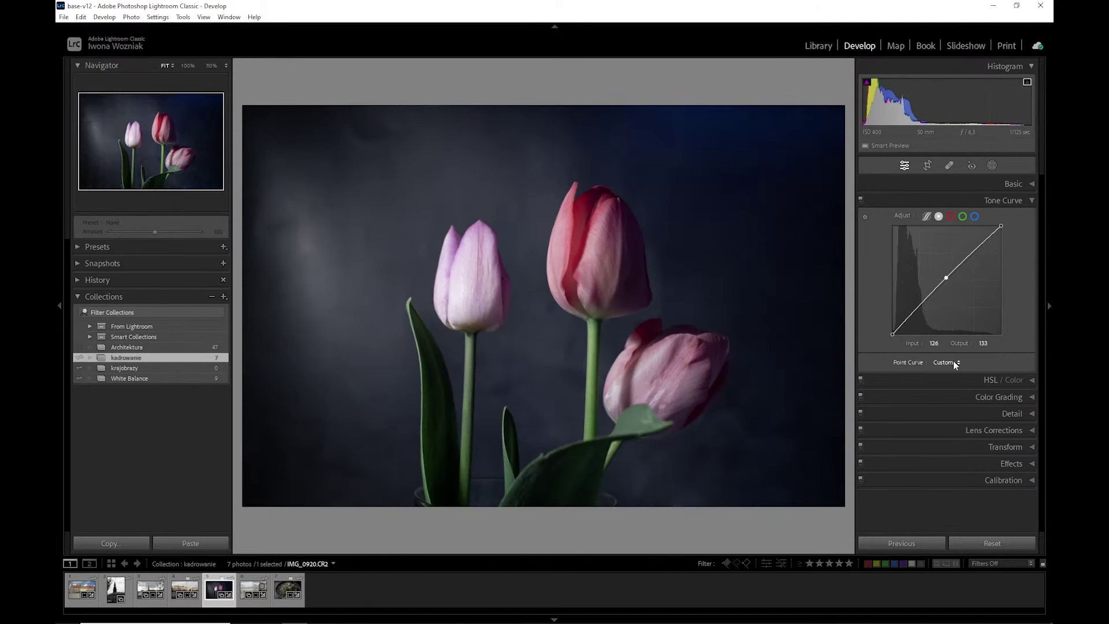
double_click(900, 215)
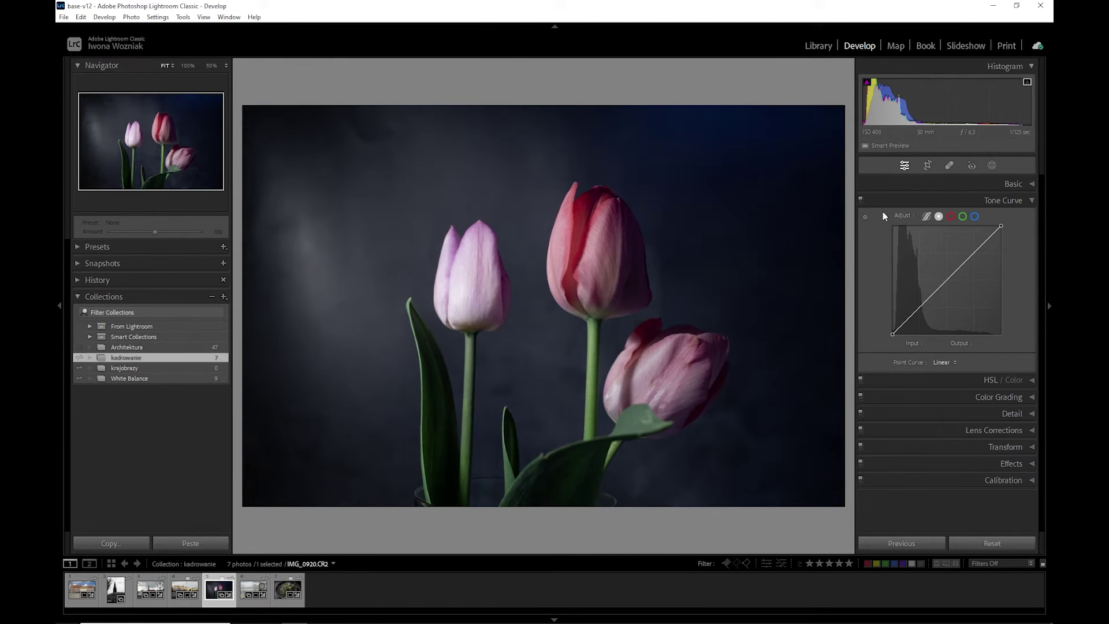
- Try an S-curve with a midpoint, raised upper point and shadow point, then reset to Linear
click(947, 280)
click(973, 253)
drag(973, 254, 975, 251)
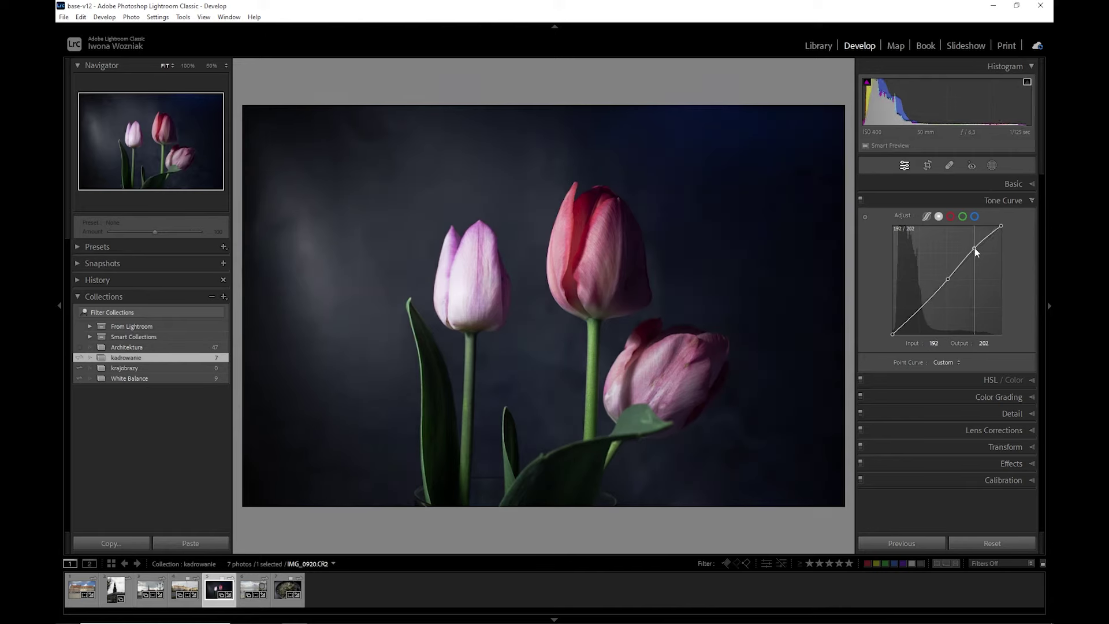
drag(975, 248, 975, 246)
click(926, 305)
mouse_move(925, 303)
mouse_down()
mouse_move(923, 292)
mouse_move(924, 303)
mouse_up()
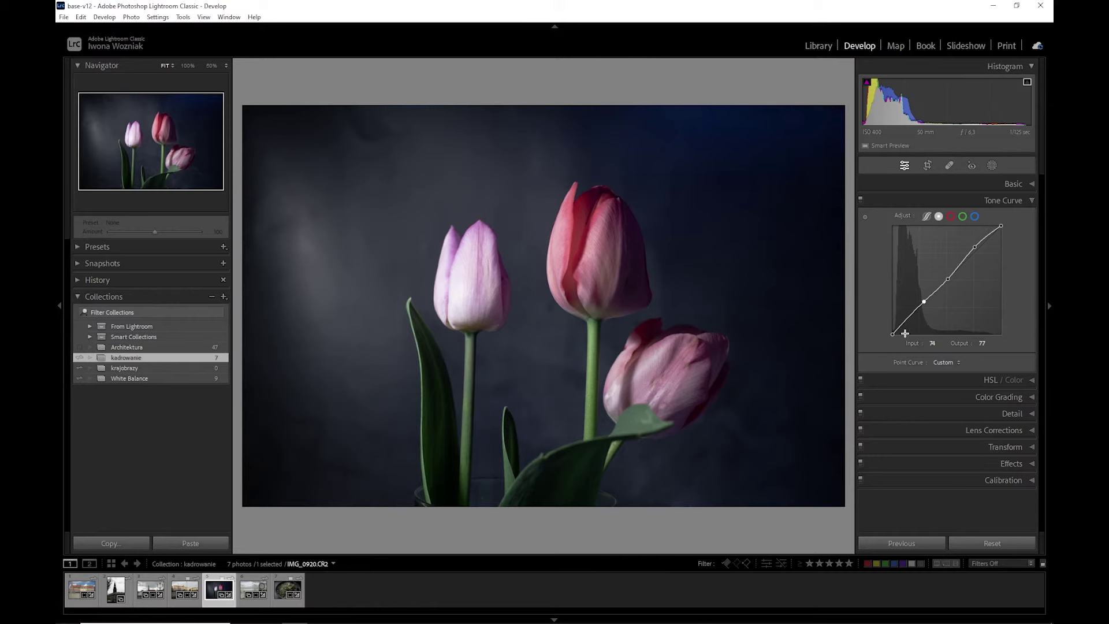
double_click(931, 318)
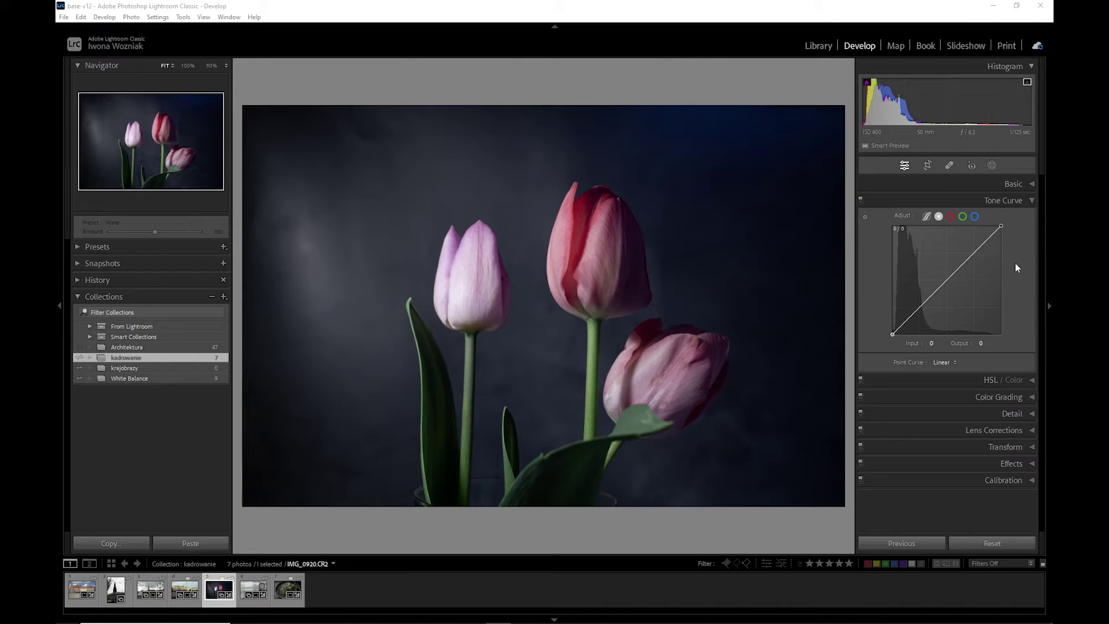
- Rebuild the S-curve with brighter upper tones and darker shadows, then reset to Linear
click(979, 248)
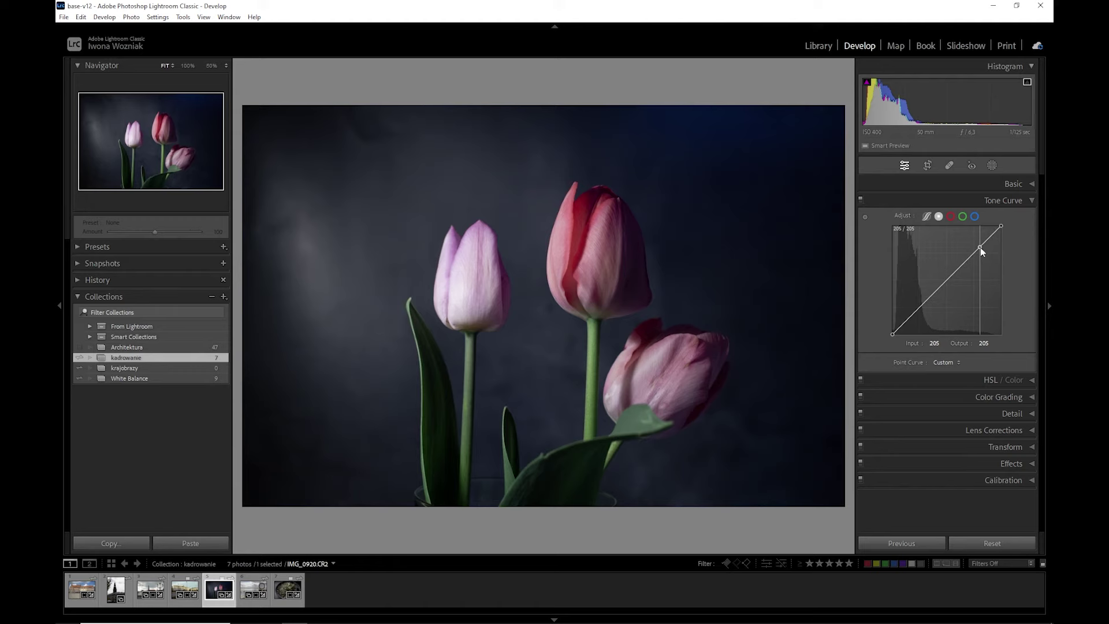
drag(979, 247, 976, 238)
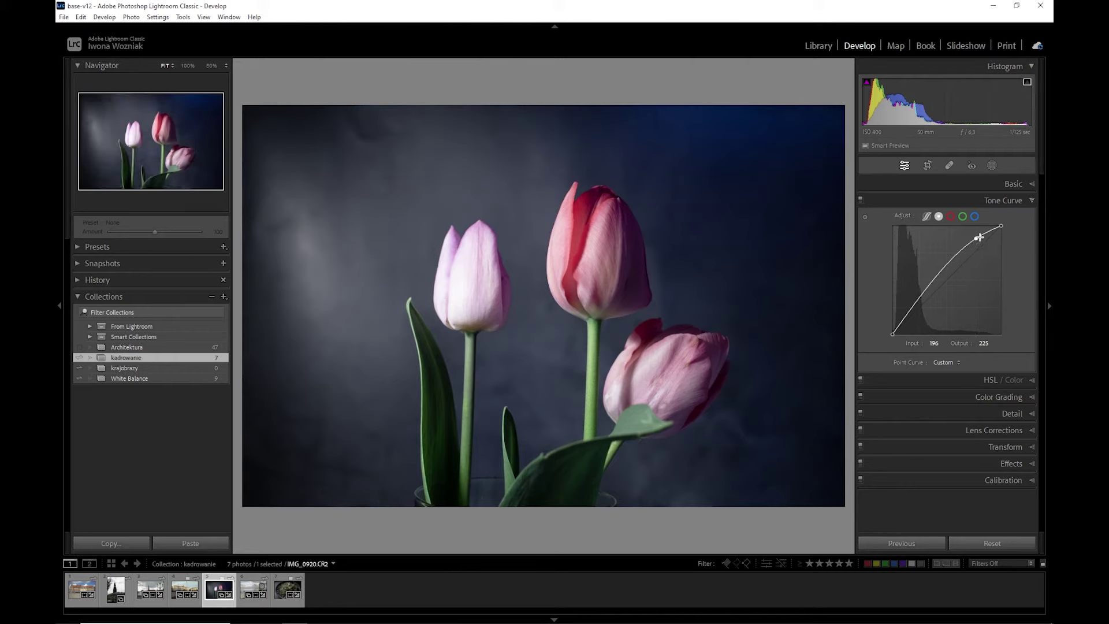
drag(976, 239, 986, 237)
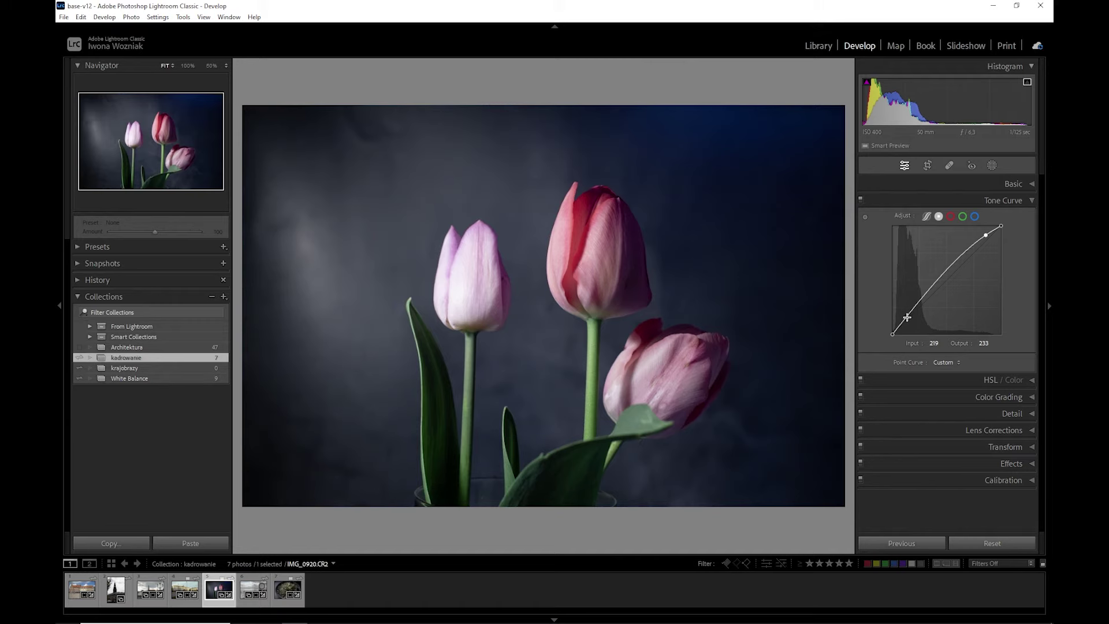
drag(908, 317, 915, 326)
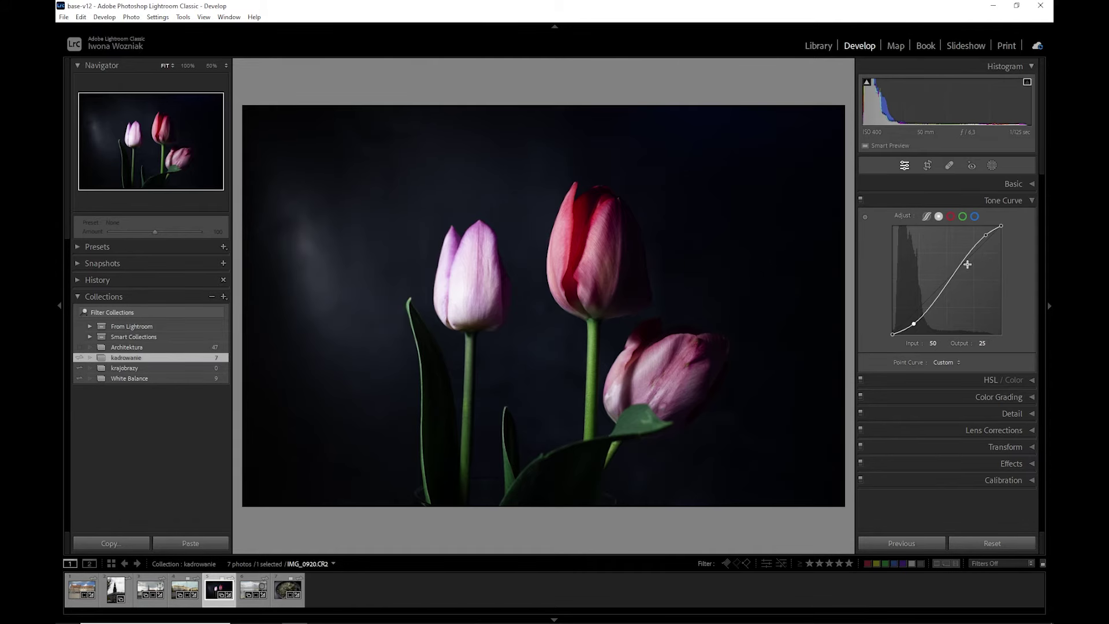
double_click(897, 213)
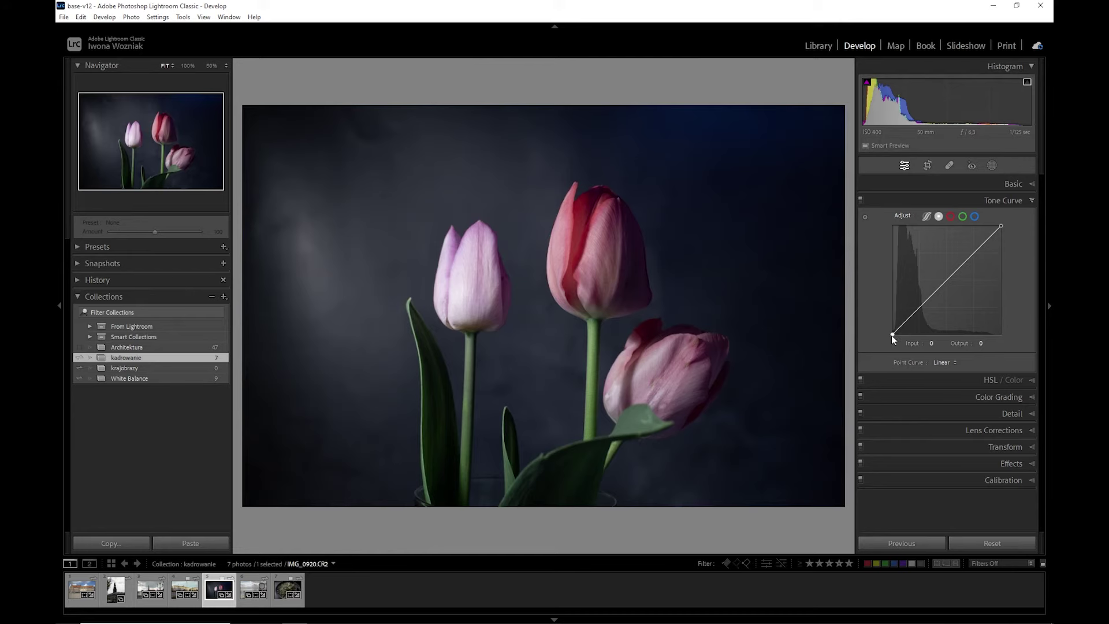
- Lift the tulip's black point and lower the white point to 242, then open the palace photo
drag(892, 334, 888, 322)
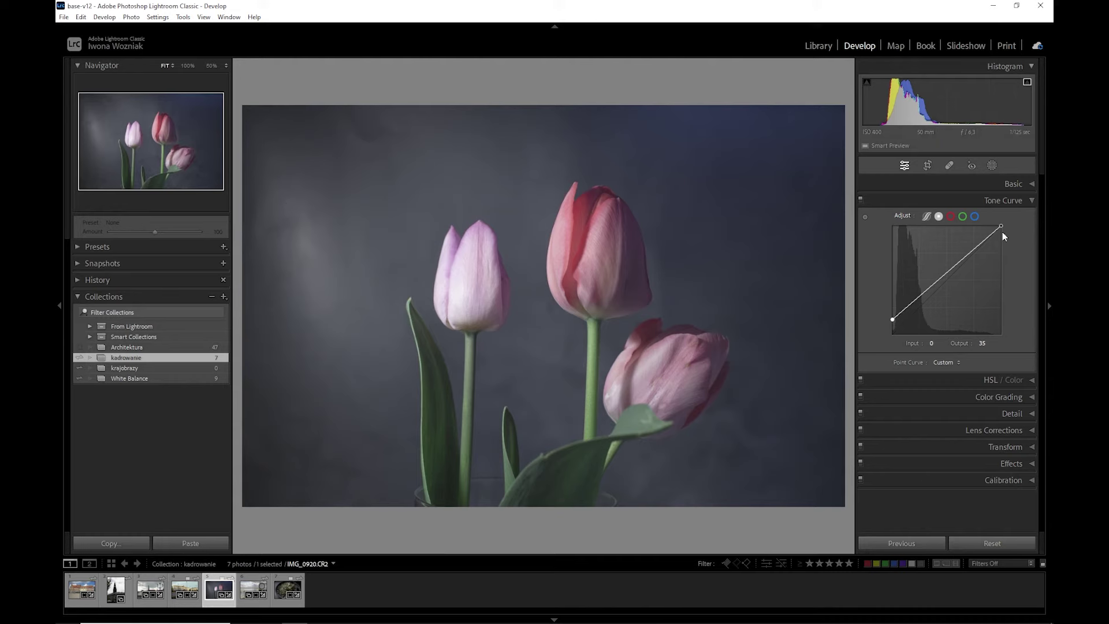
drag(1002, 226, 1001, 232)
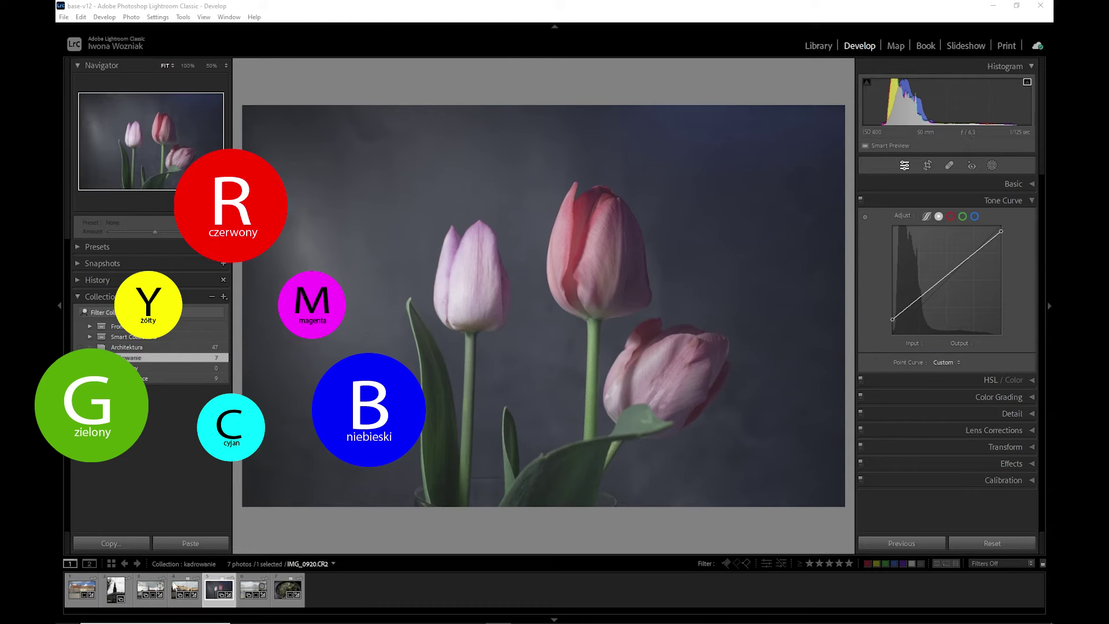
click(194, 605)
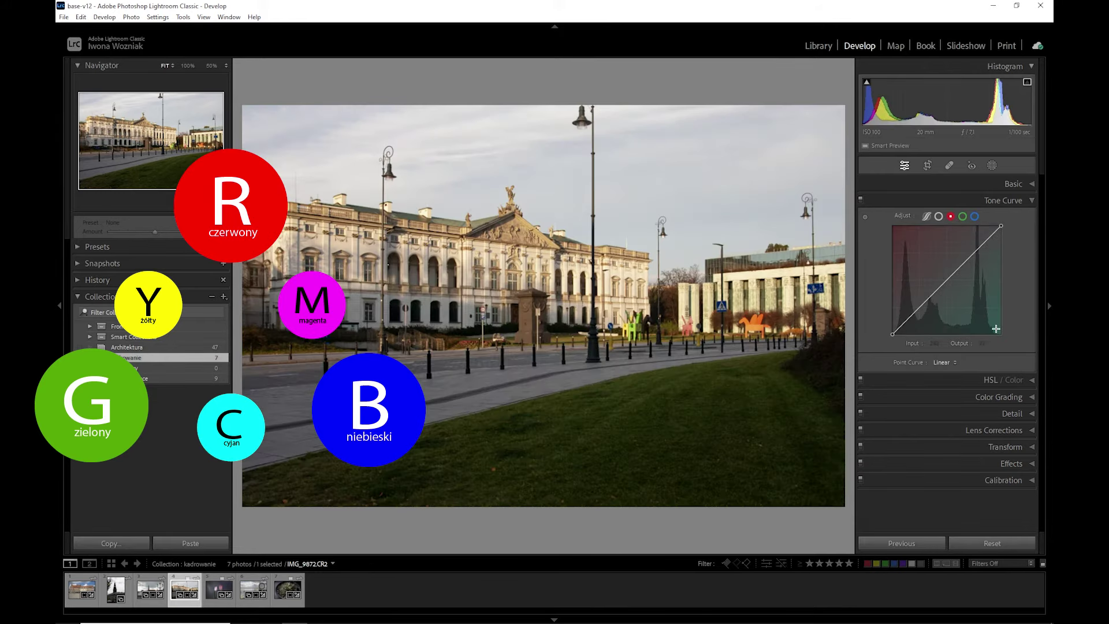
- Cycle through the palace photo's green, blue and red channel curves, ending on red
click(962, 216)
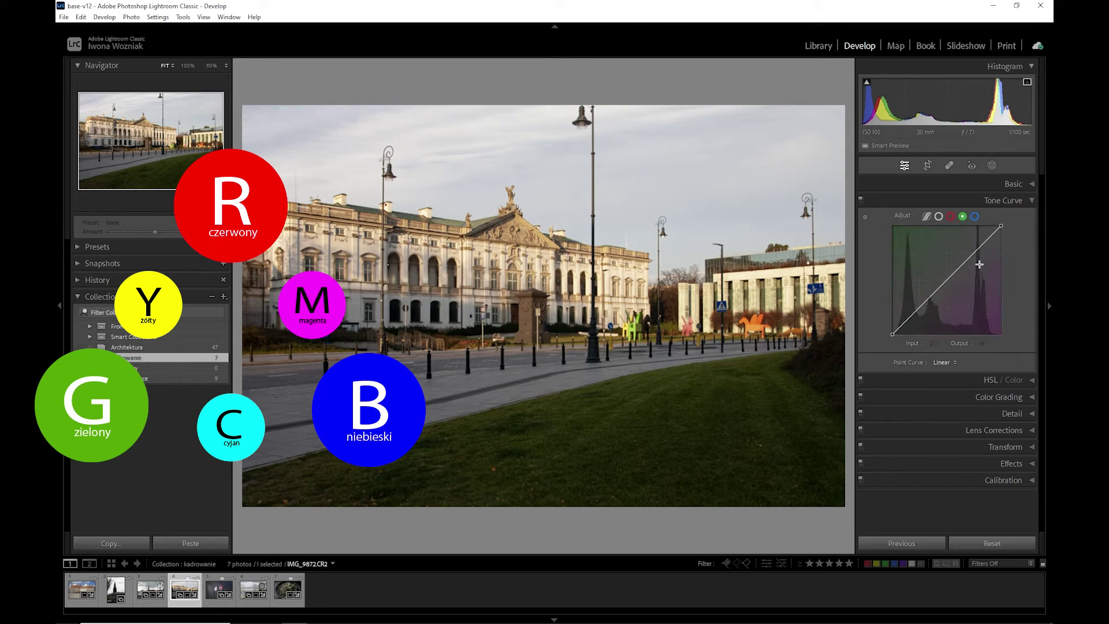
click(975, 218)
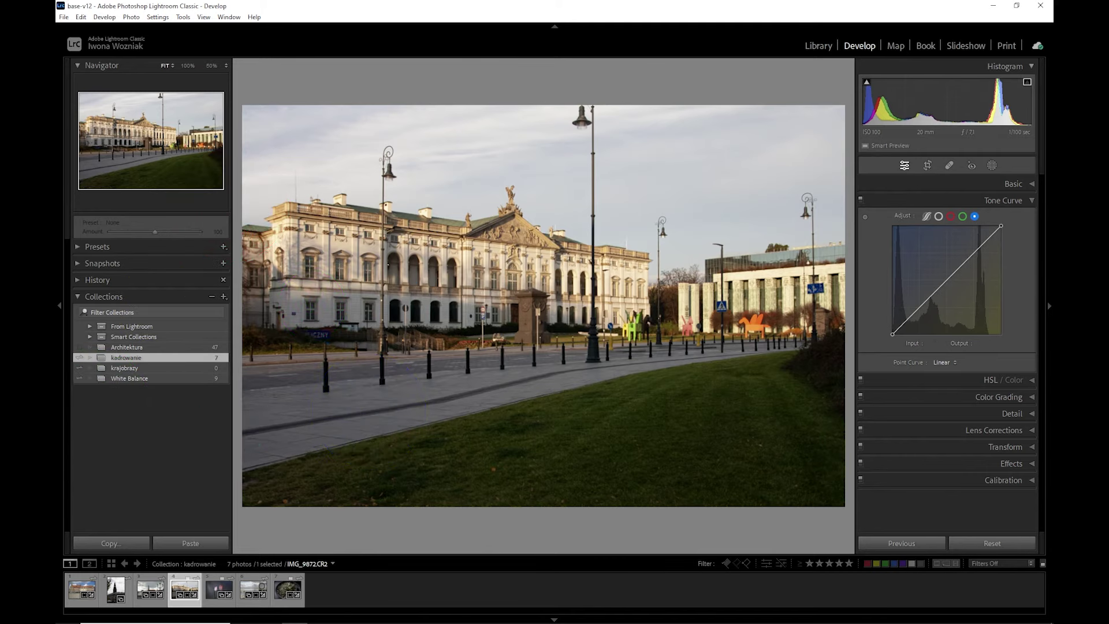
click(950, 218)
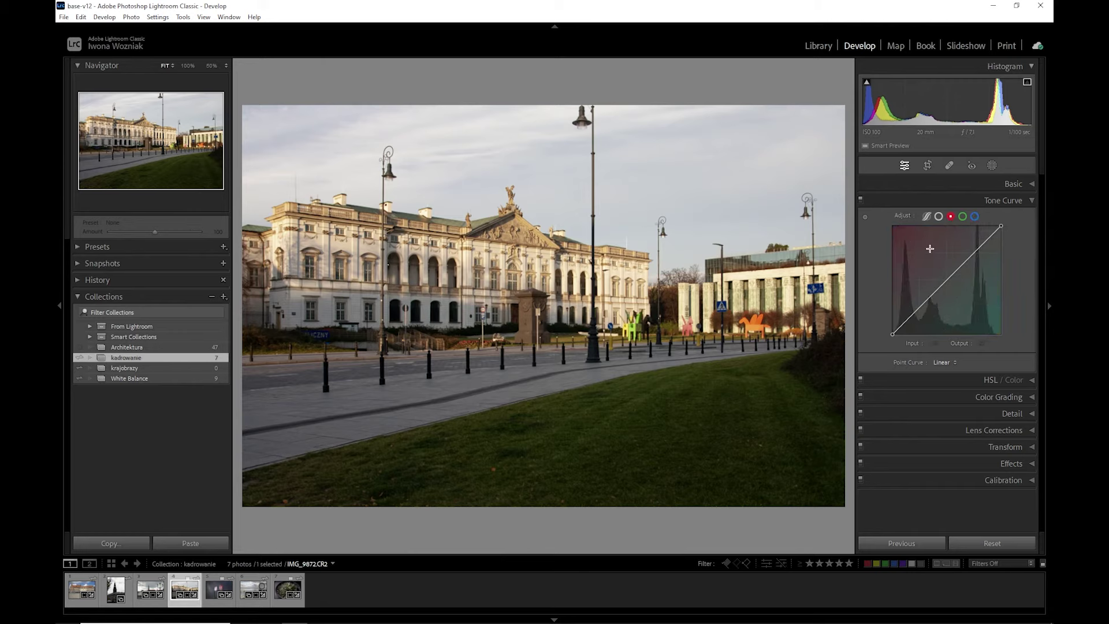
- Anchor the palace red curve at the midpoint and ease a highlight point to 213/205
click(947, 278)
double_click(948, 278)
drag(949, 280, 950, 283)
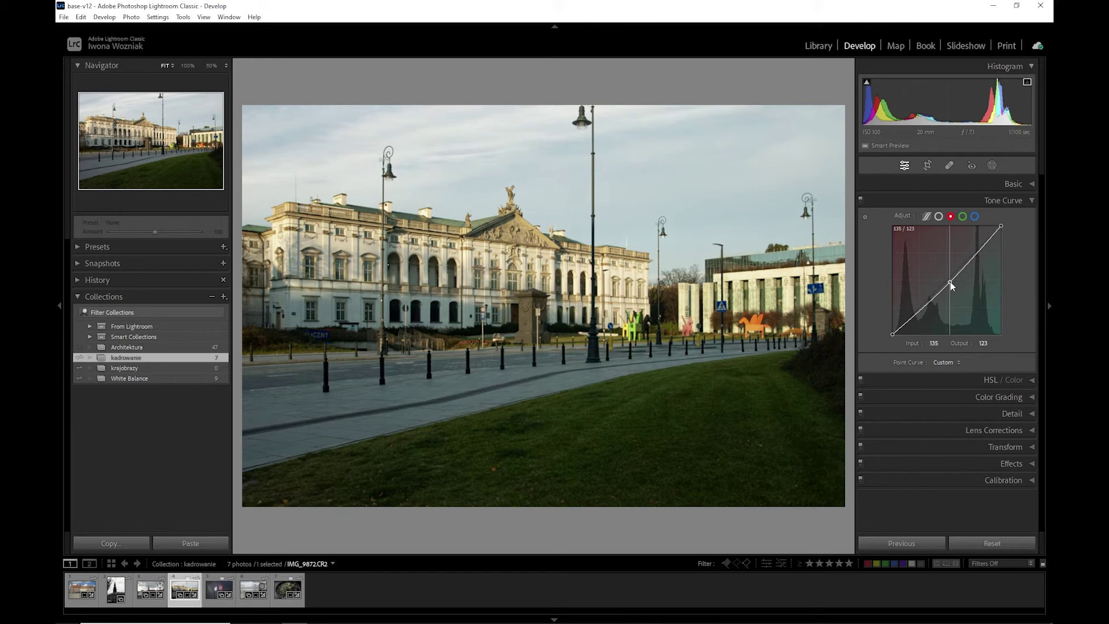
drag(950, 282, 948, 280)
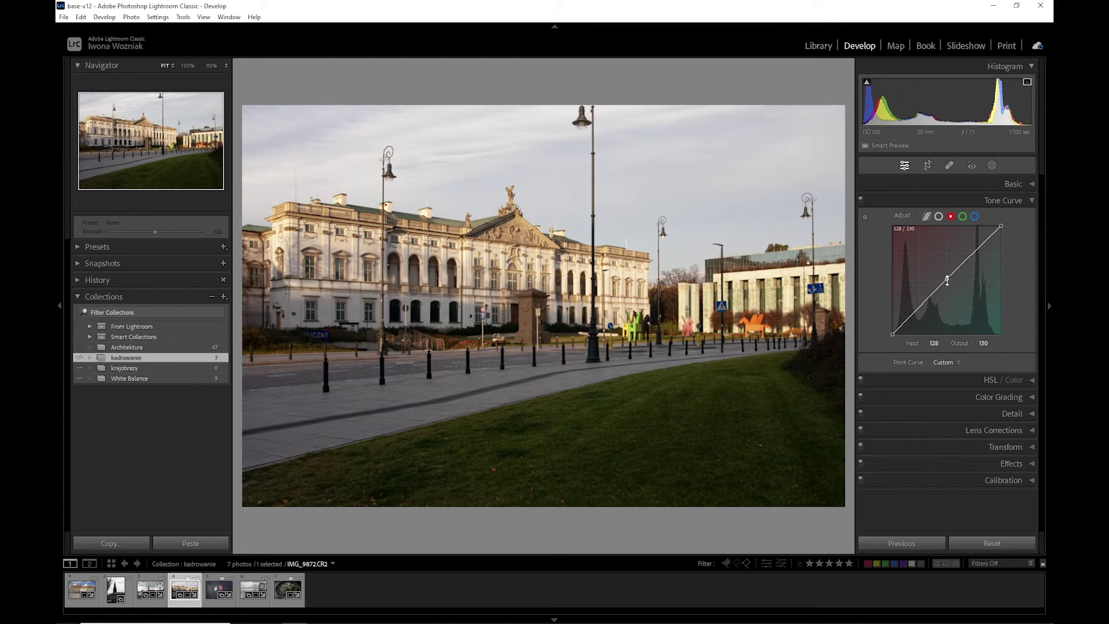
click(947, 280)
drag(982, 243, 983, 247)
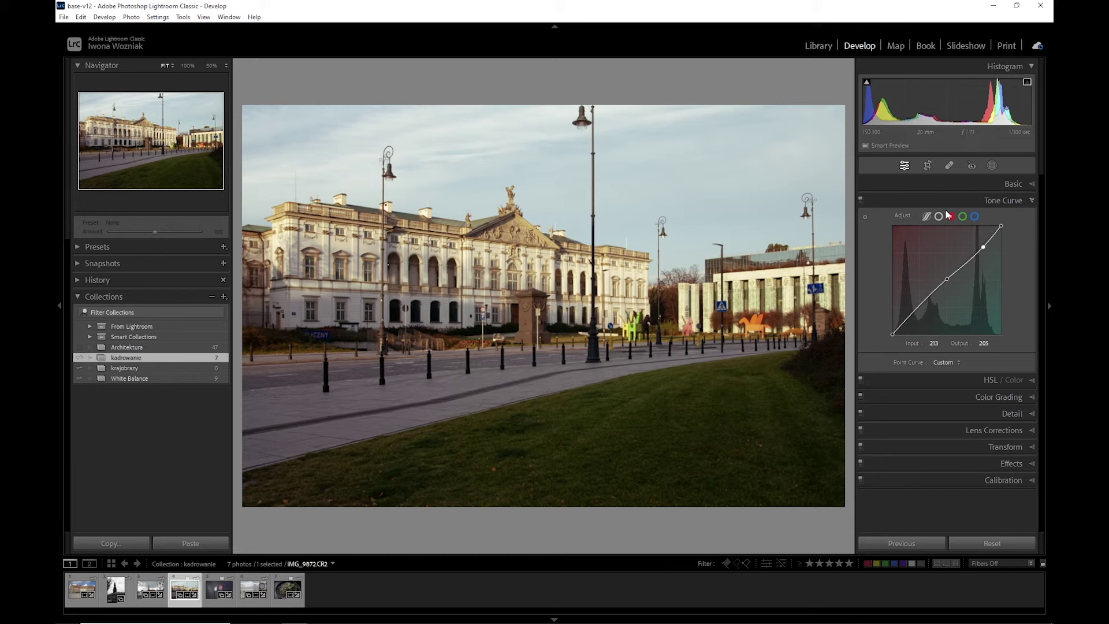
click(964, 217)
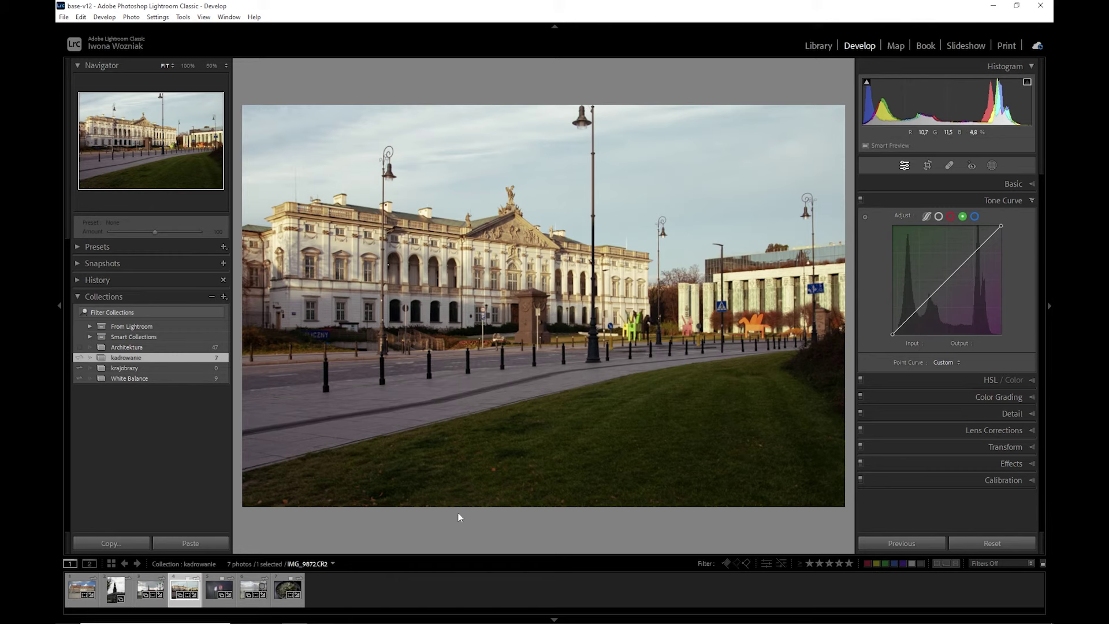
- Anchor the green curve at 132/132 and lift a shadow point to 54/65
click(947, 278)
click(917, 307)
drag(919, 308, 916, 309)
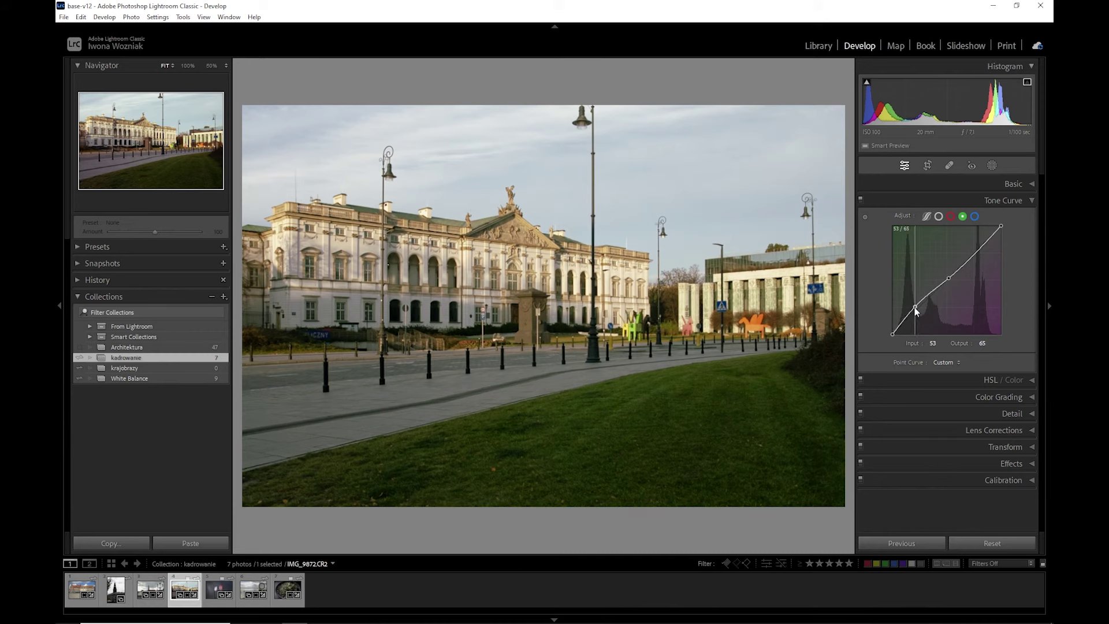
drag(917, 310, 916, 311)
- Lift the blue curve's highlights to 193/233, return to RGB, and open IMG_6189.CR2
click(975, 217)
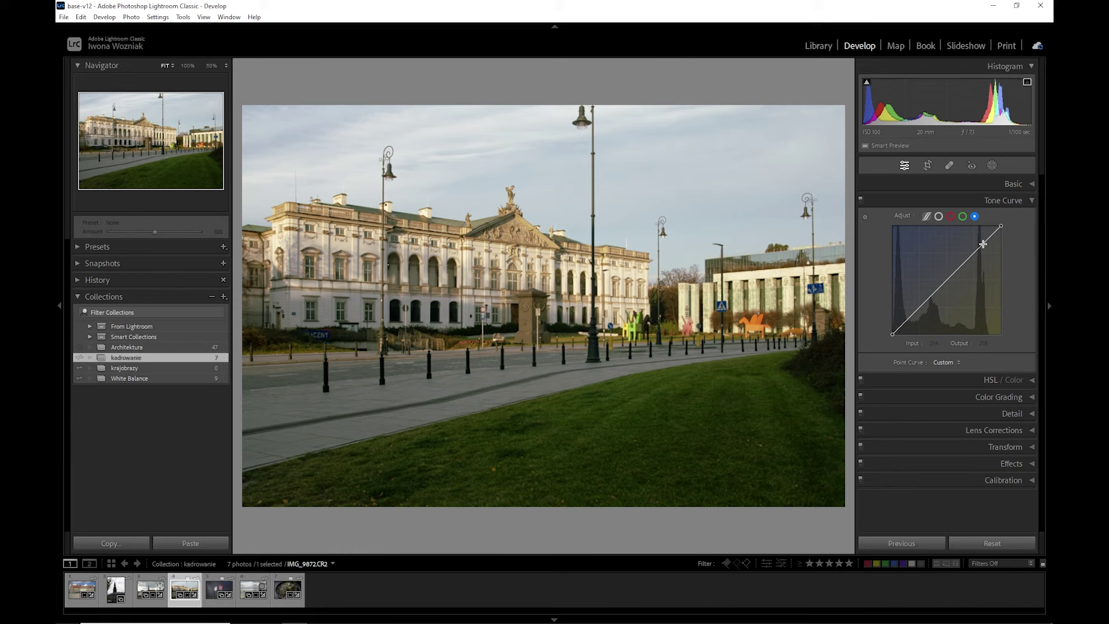
click(982, 243)
drag(983, 244, 981, 238)
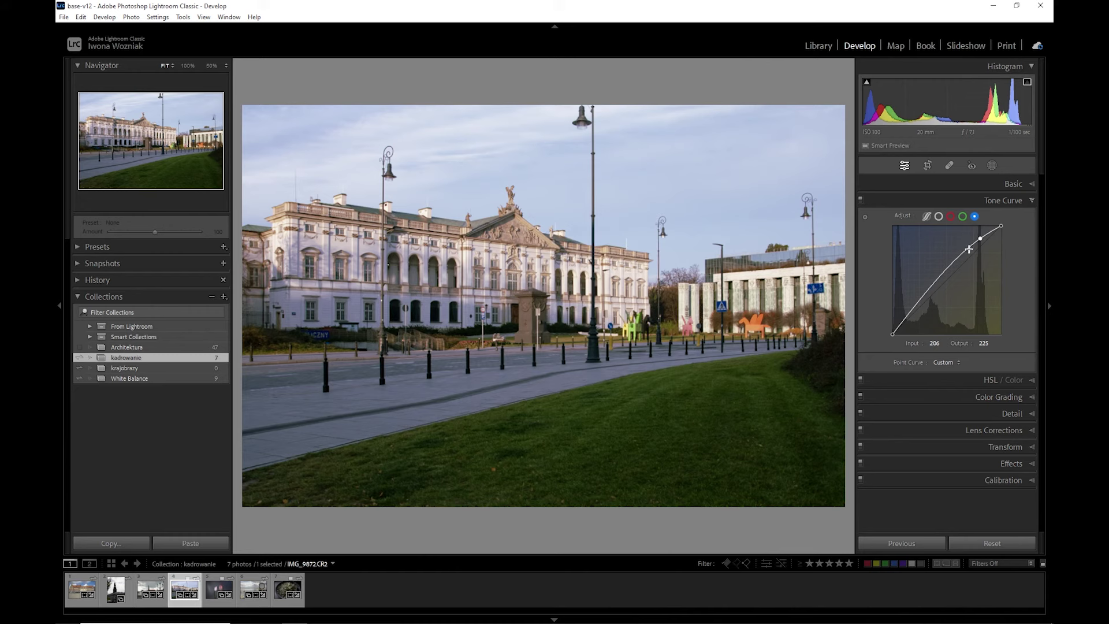
drag(945, 269, 939, 290)
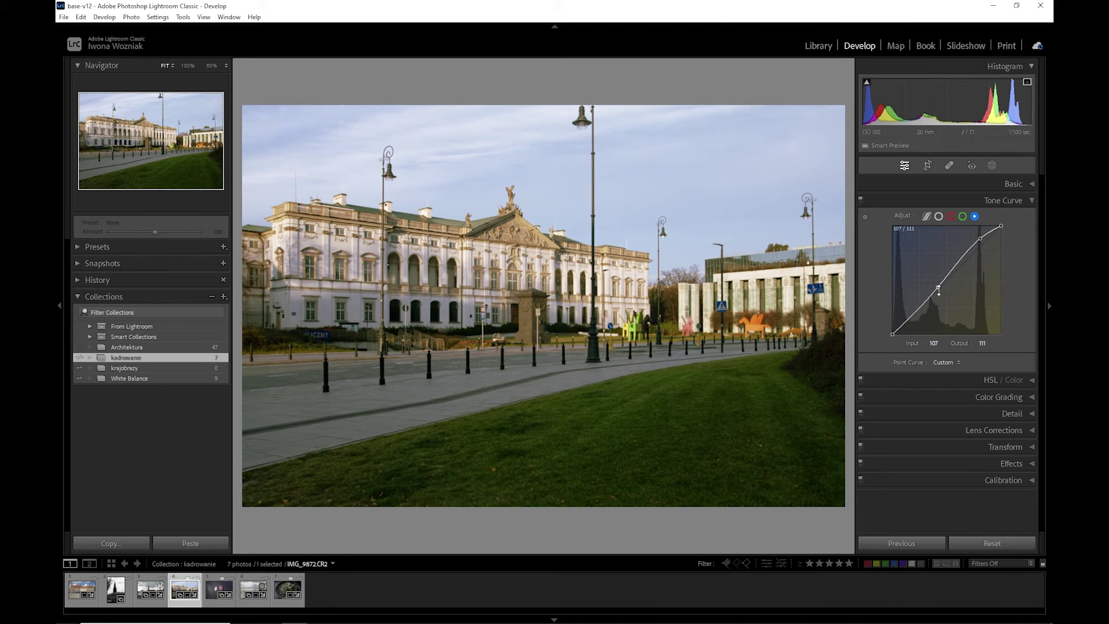
drag(983, 238, 976, 236)
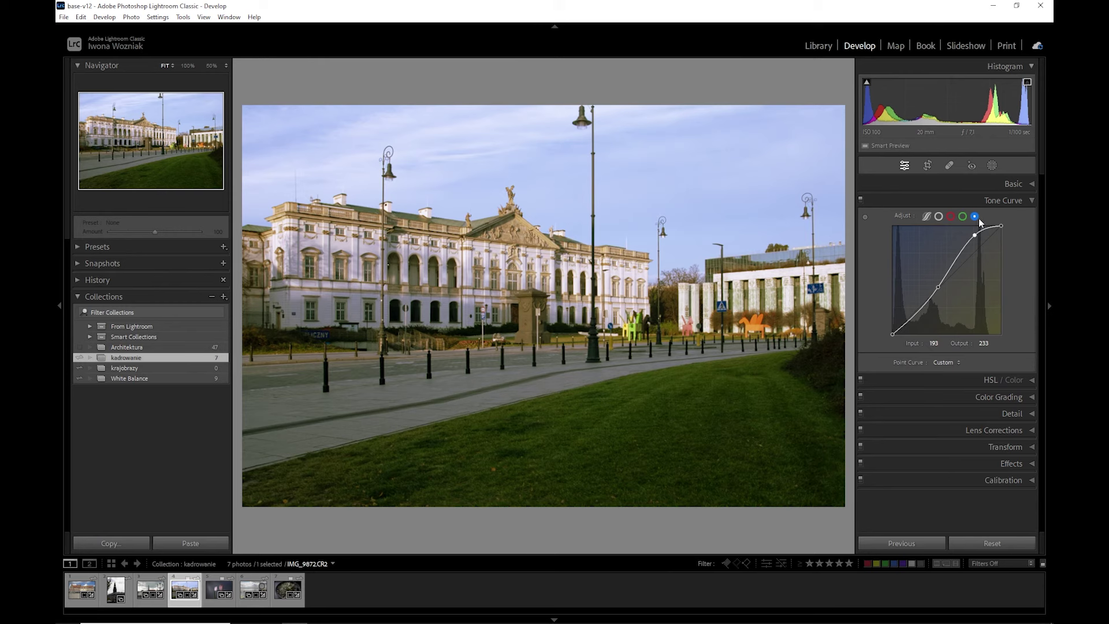
click(939, 216)
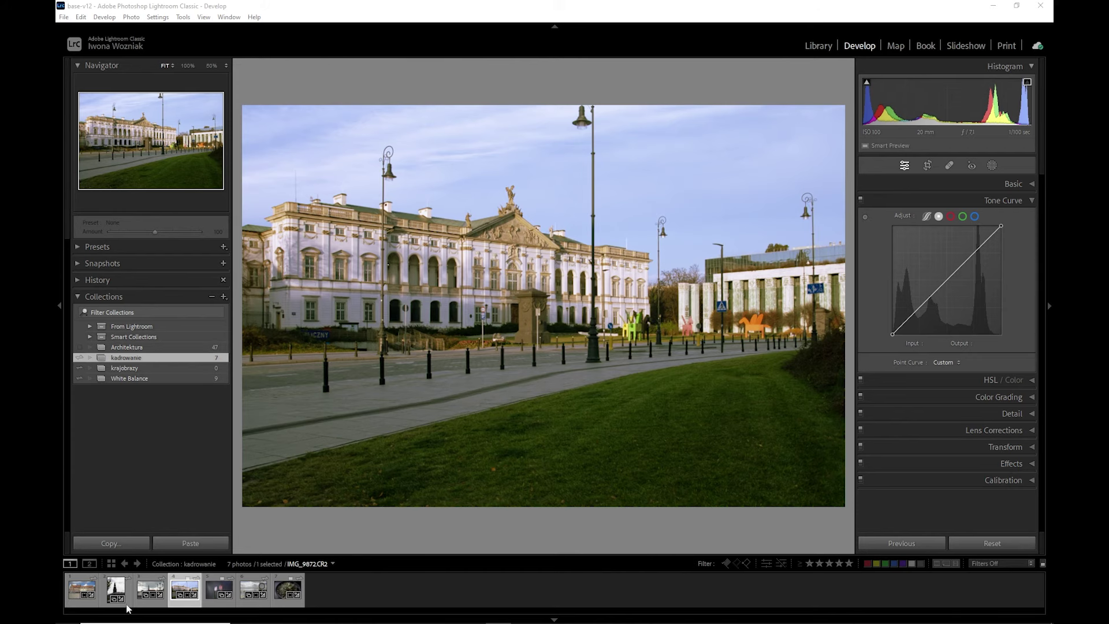
click(116, 589)
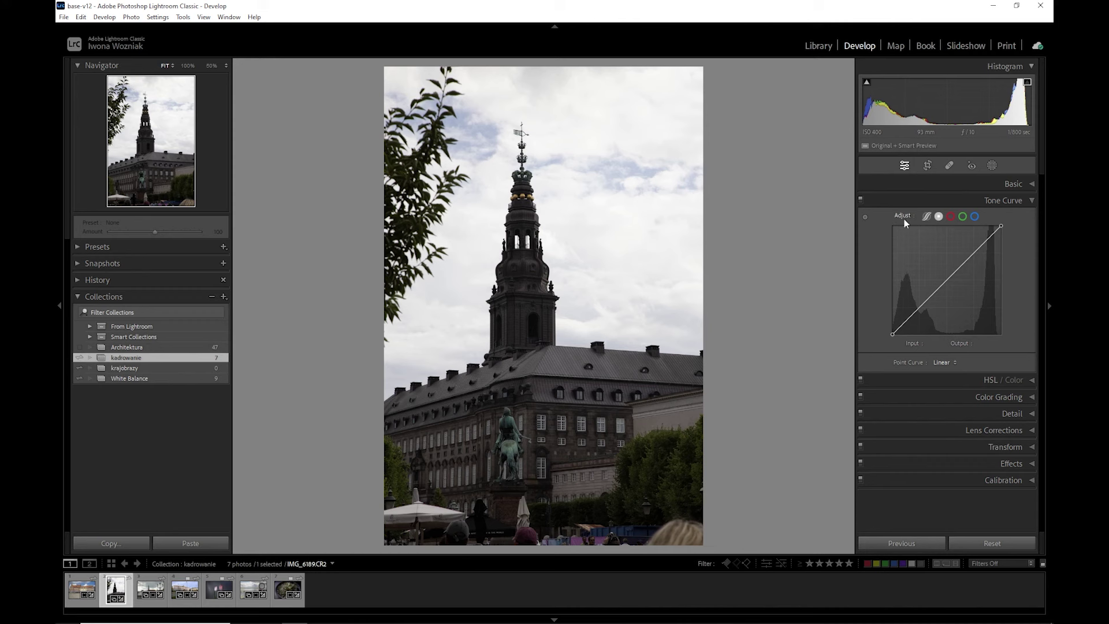
- Add a curve point from the tower photo's bright sky and nudge it down to 233/223
click(865, 218)
click(596, 242)
key(Up)
key(Up)
key(Up)
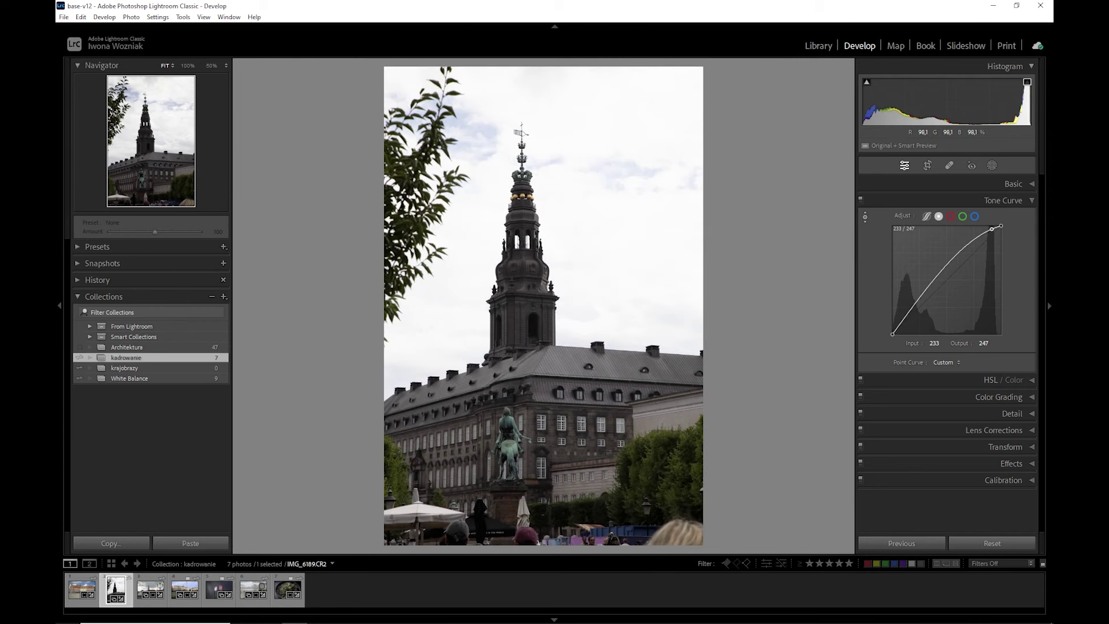
key(Down)
key(Down)
key(Down)
key(Down)
key(Down)
key(Down)
key(Down)
key(Down)
key(Down)
key(Down)
key(Down)
key(Down)
key(Down)
key(Down)
key(Down)
key(Down)
key(Down)
key(Down)
key(Down)
key(Down)
key(Down)
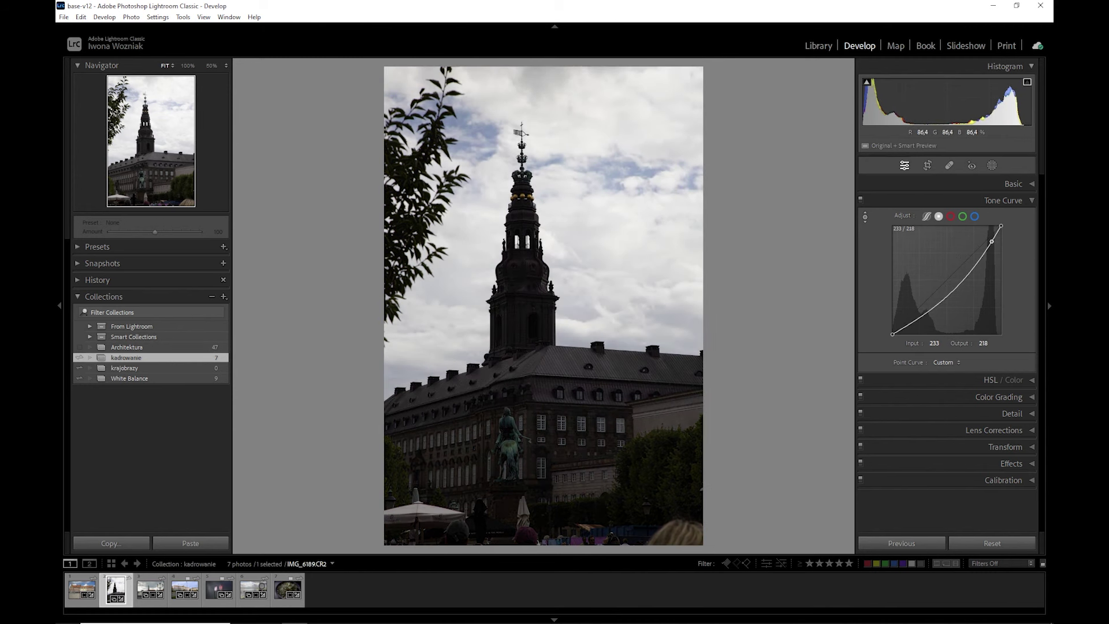
key(Down)
key(Down)
key(Down)
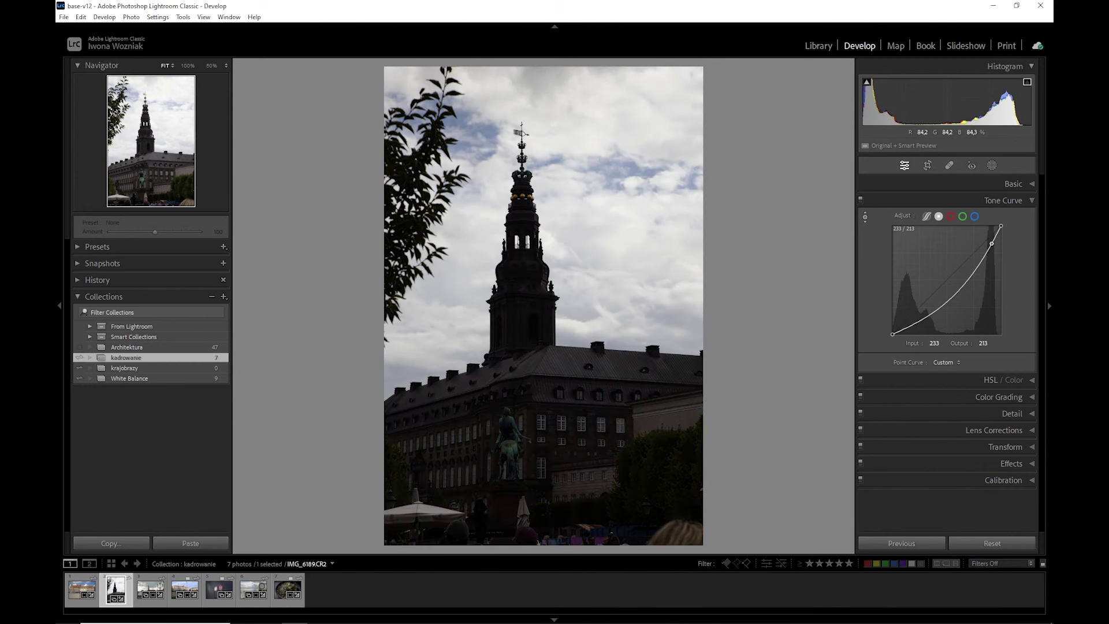
key(Up)
key(Up)
key(Up)
key(Up)
key(Up)
key(Up)
key(Up)
key(Up)
key(Up)
key(Up)
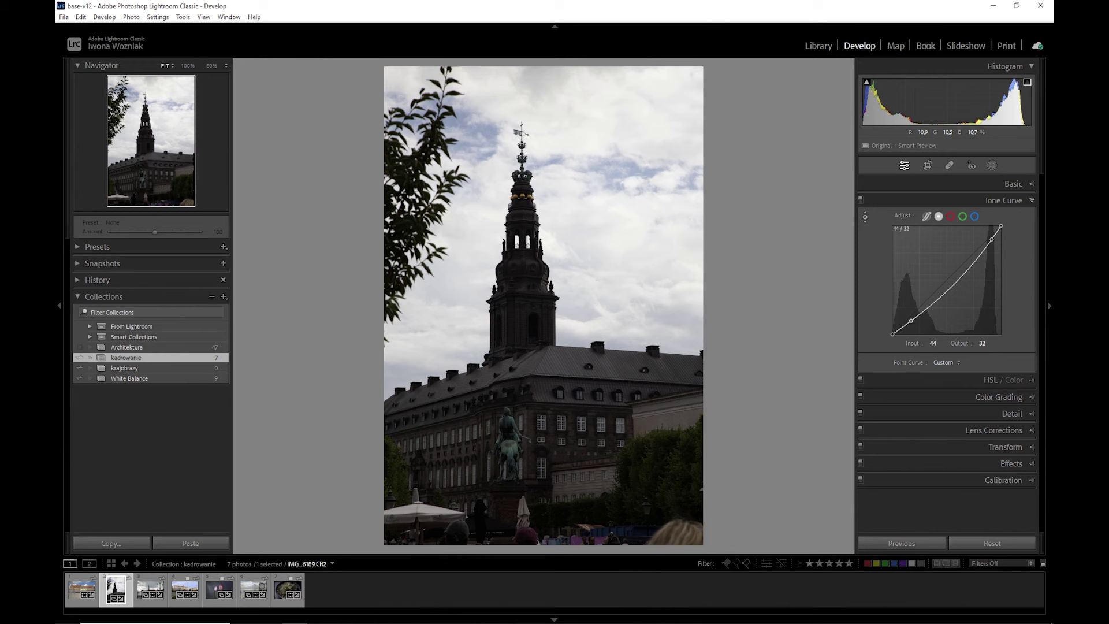
- Raise the tower photo's shadow curve point from 44/32 to 44/73
drag(509, 347, 509, 305)
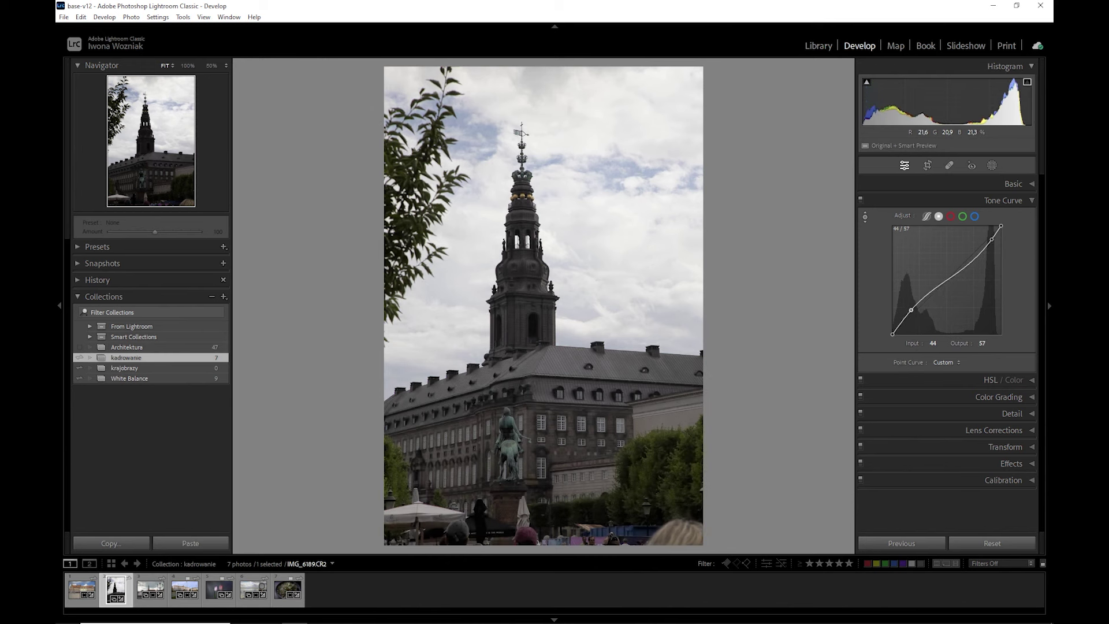
drag(508, 304, 509, 299)
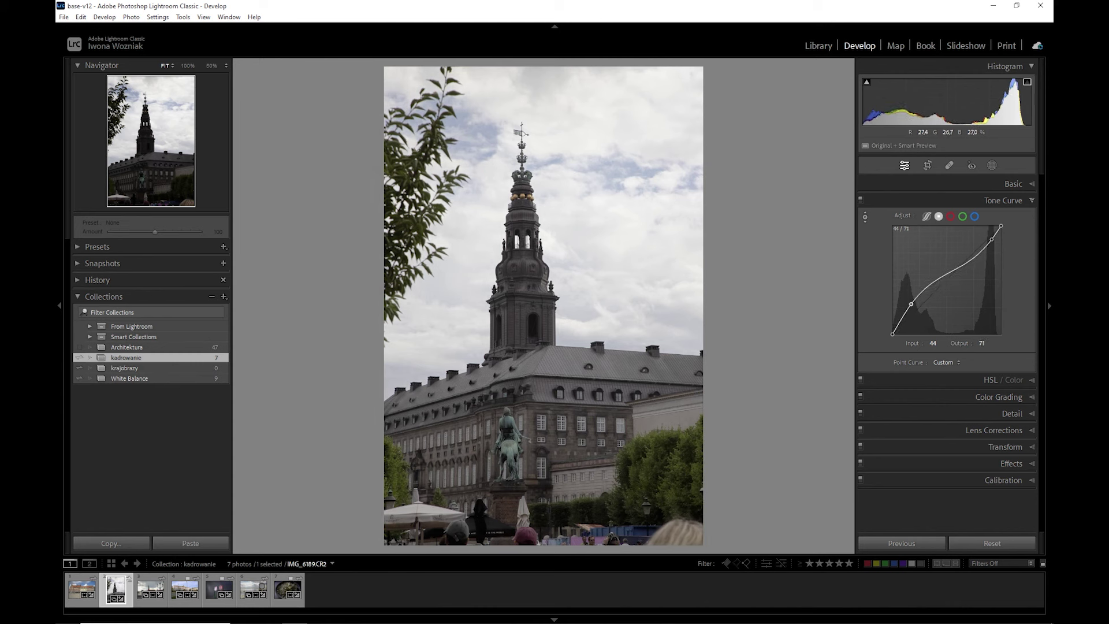
drag(509, 299, 509, 298)
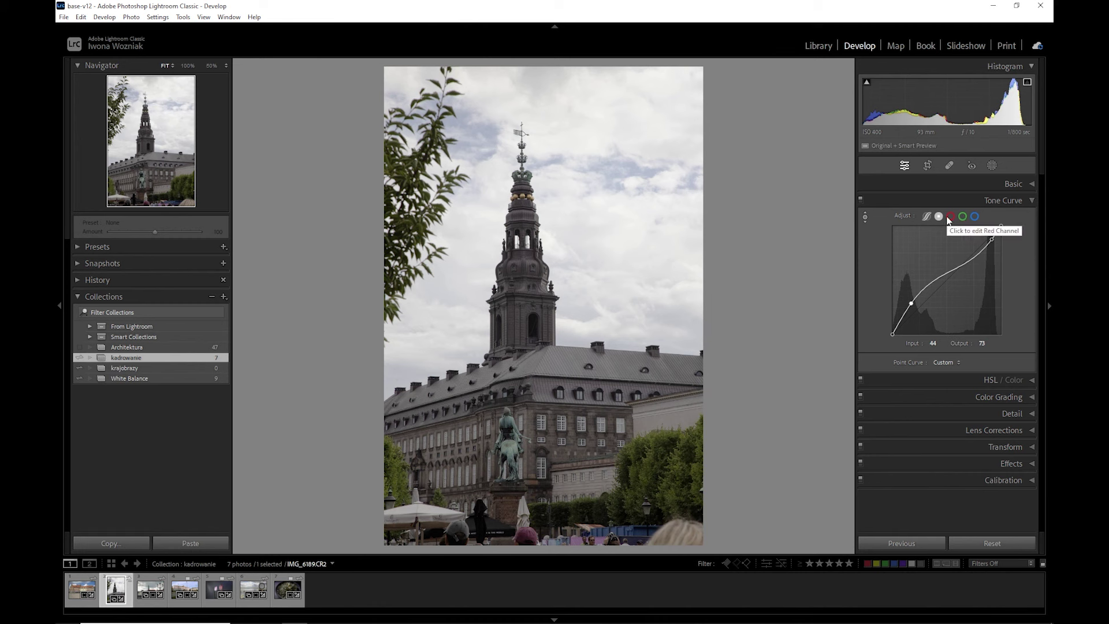
click(975, 219)
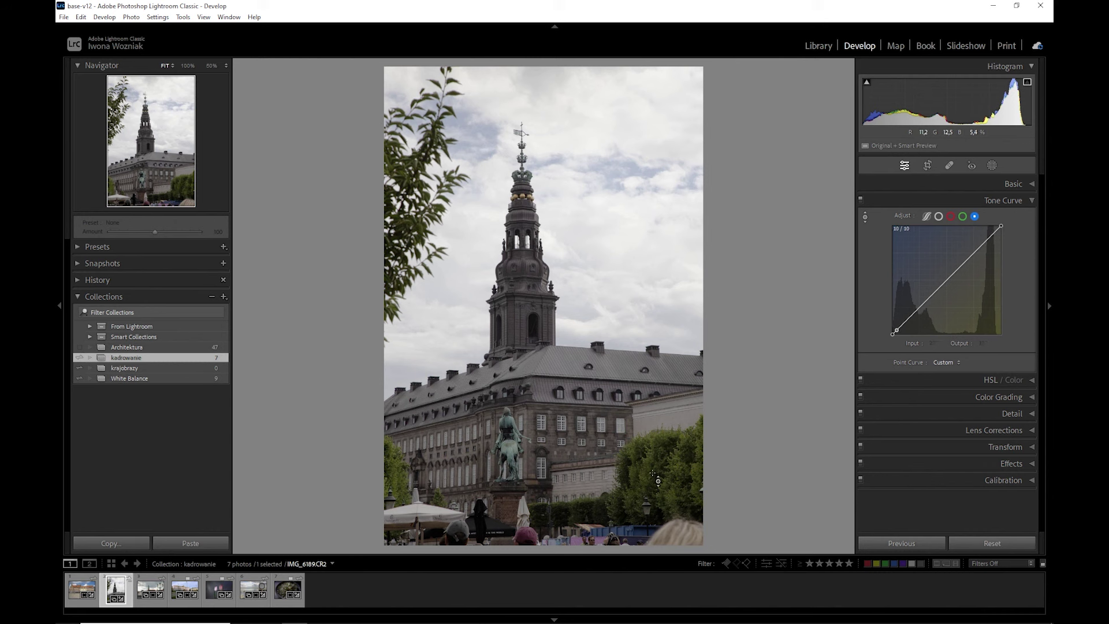
- Nudge the green channel's darkest curve point up slightly to 27/29
click(962, 216)
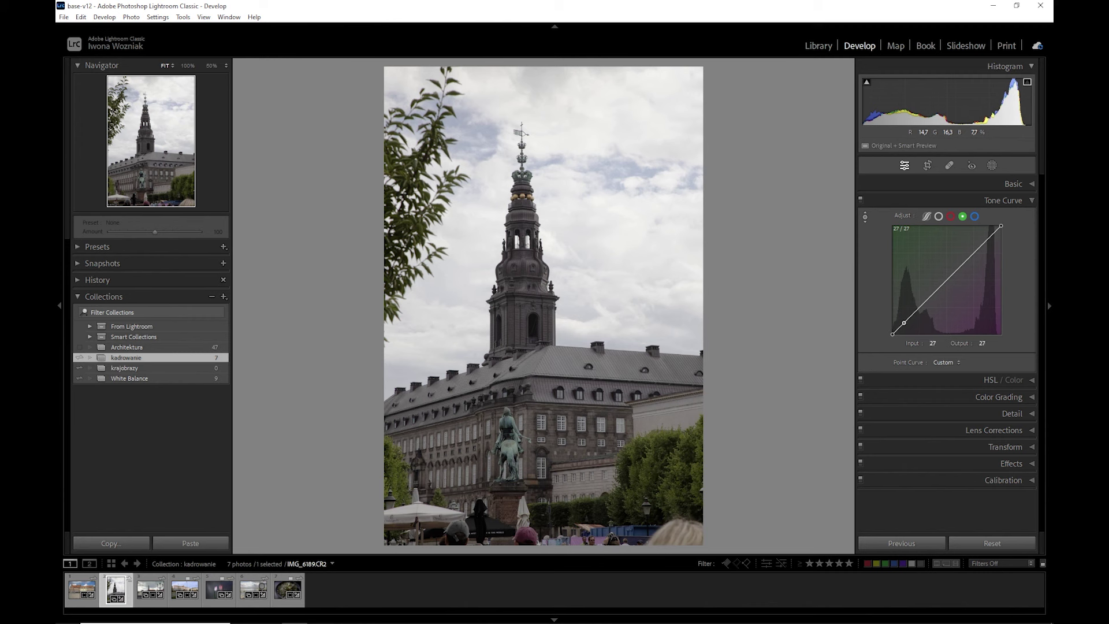
key(Up)
key(Up)
key(Up)
key(Down)
key(Down)
key(Down)
key(Down)
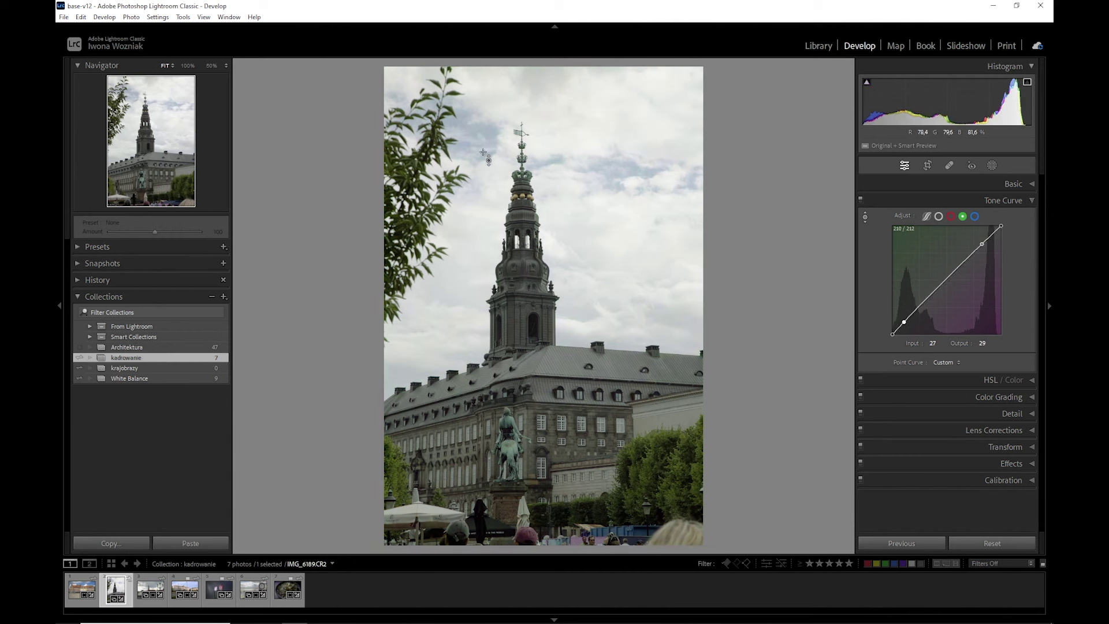
click(975, 216)
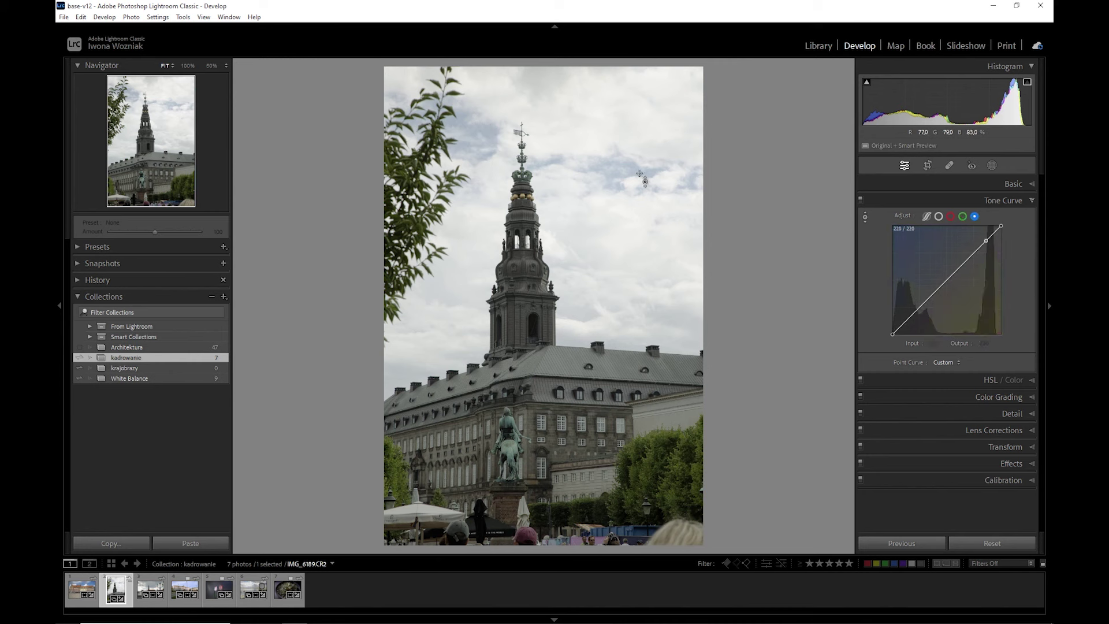
- Lift the blue channel highlights to 228/236 and keep a near-neutral blue shadow point at 40
drag(652, 174, 654, 181)
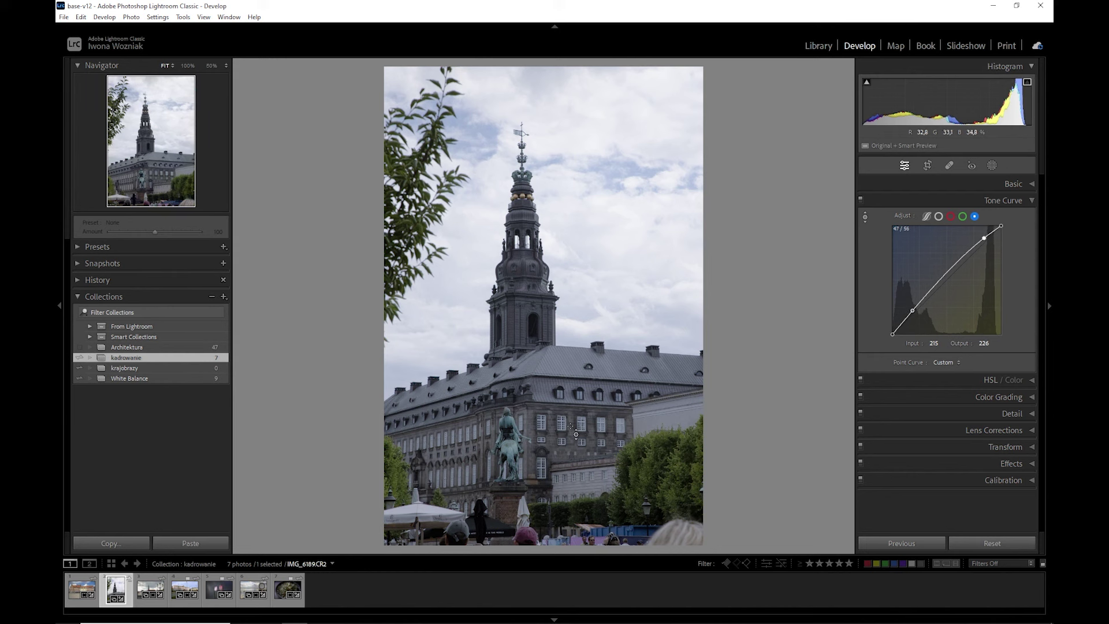
click(577, 434)
drag(578, 434, 577, 442)
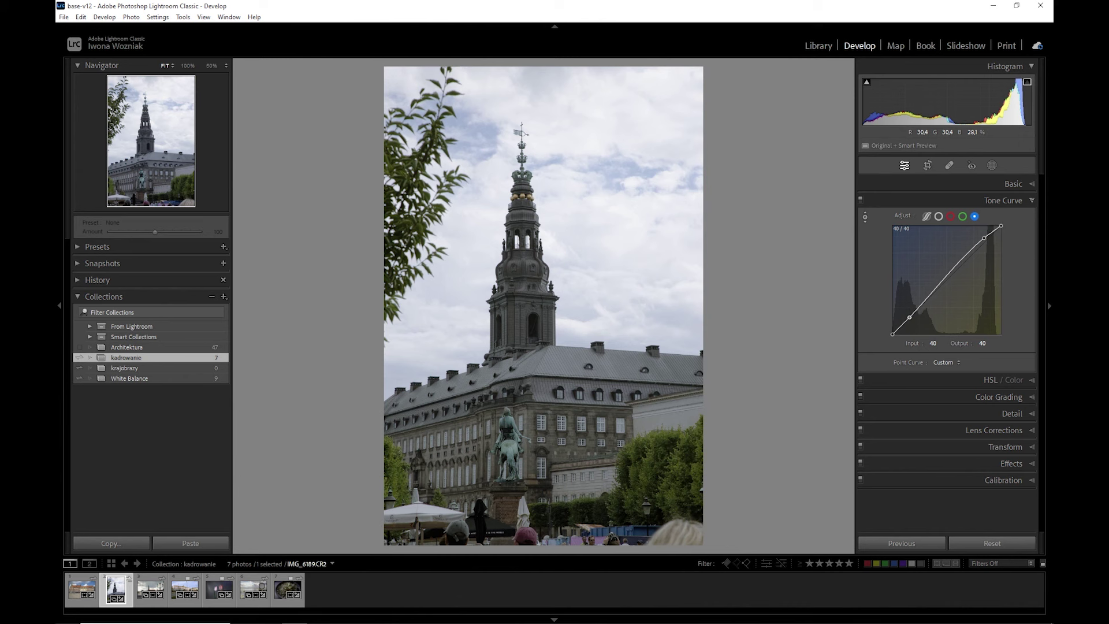
drag(577, 442, 577, 443)
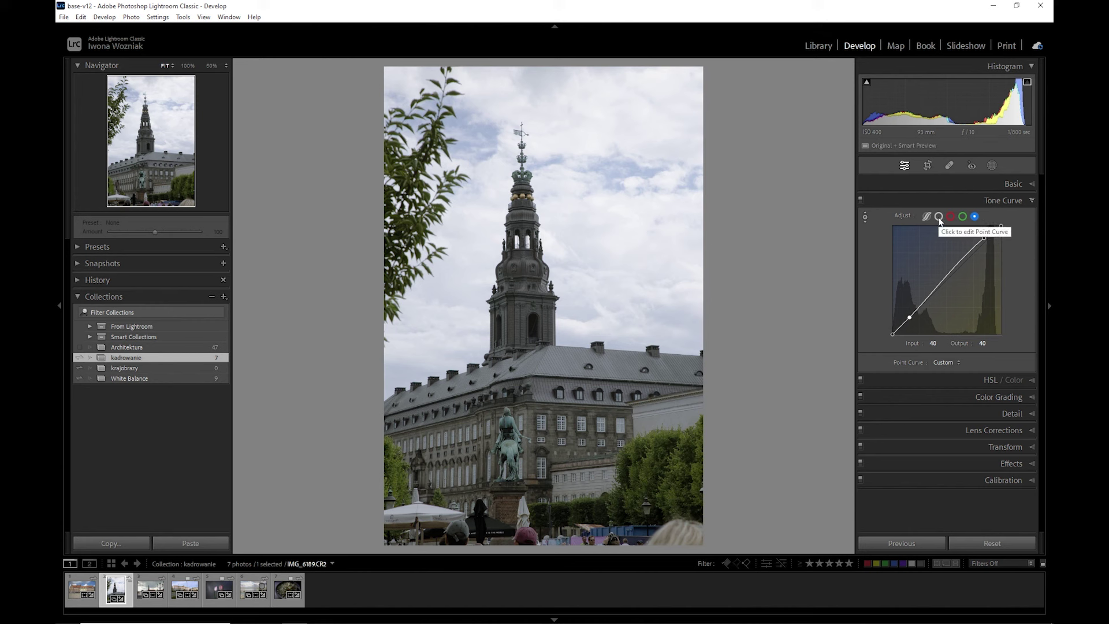
click(939, 217)
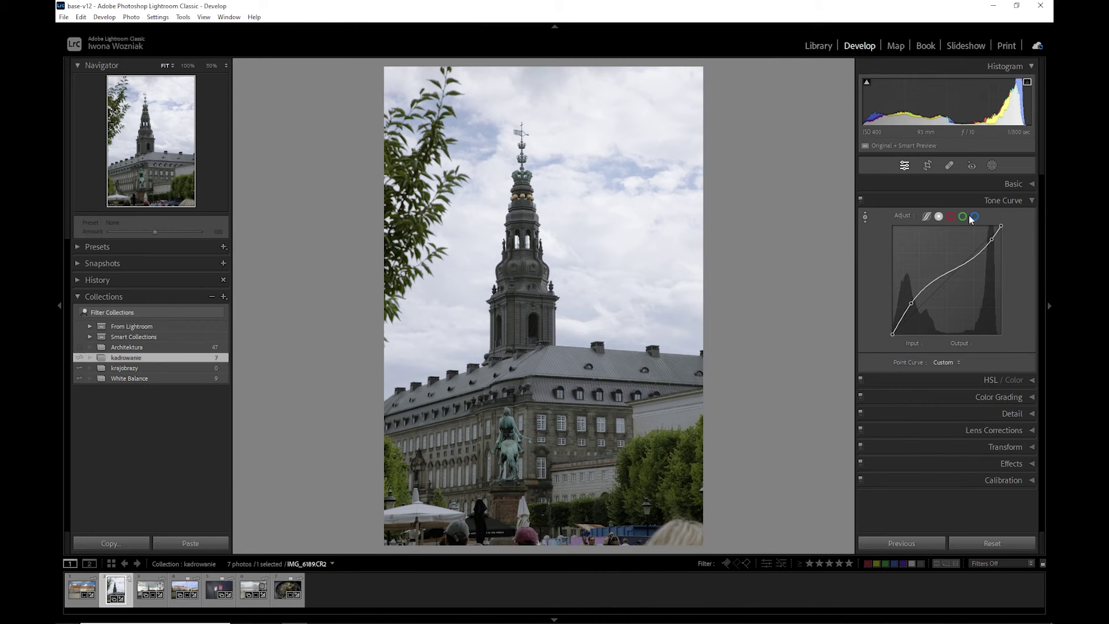
- Show the green channel curve with the targeted adjustment tool active
click(960, 216)
click(865, 217)
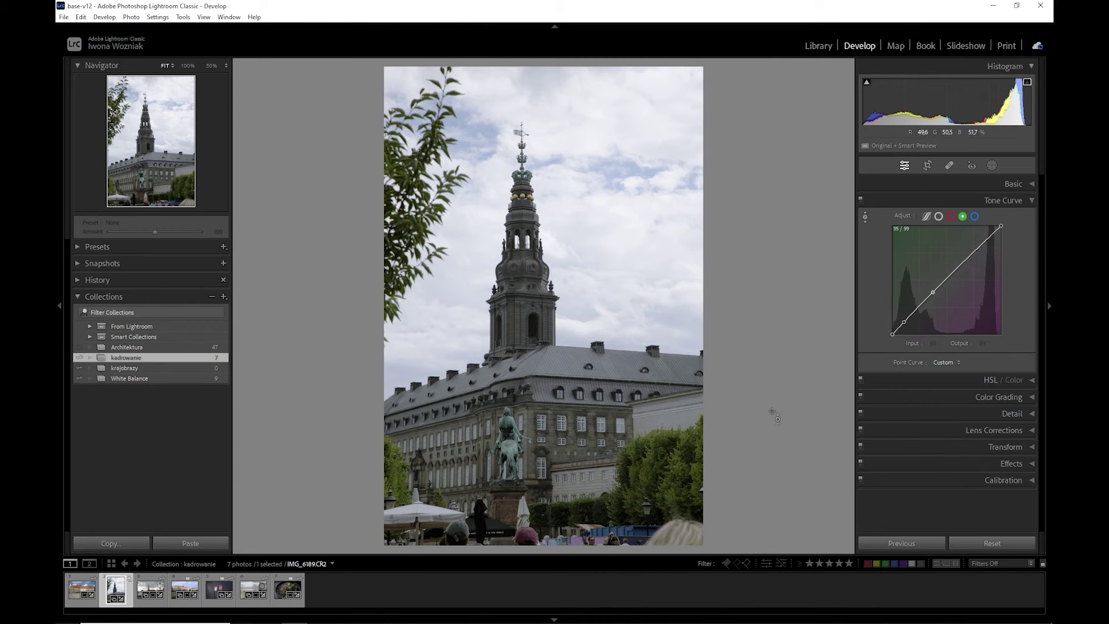